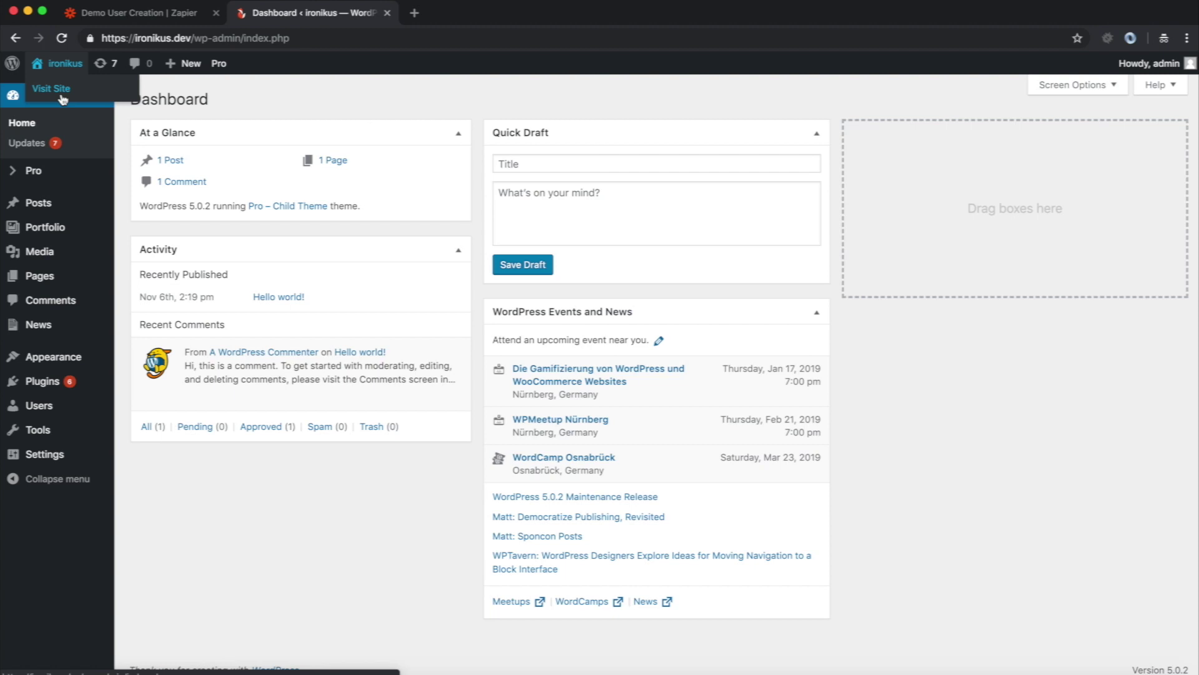
# - Open WP Webhooks Pro's Receive Data page and select the main webhook URL for copying
pyautogui.moveTo(47, 465)
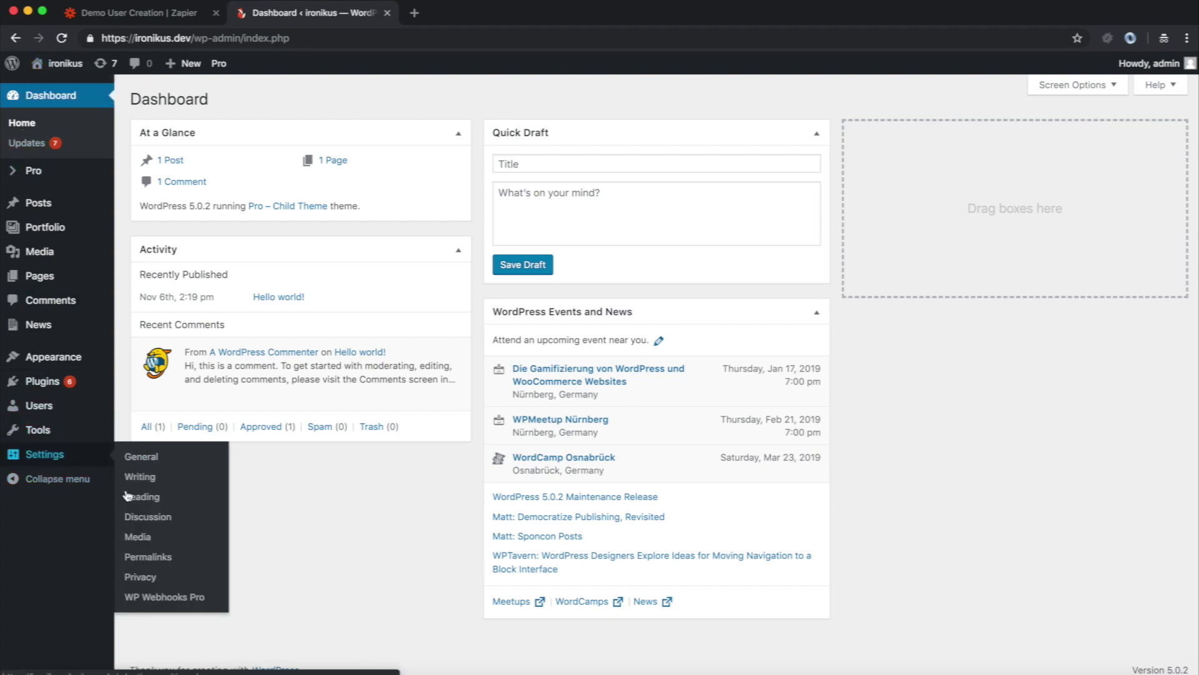
pyautogui.click(150, 600)
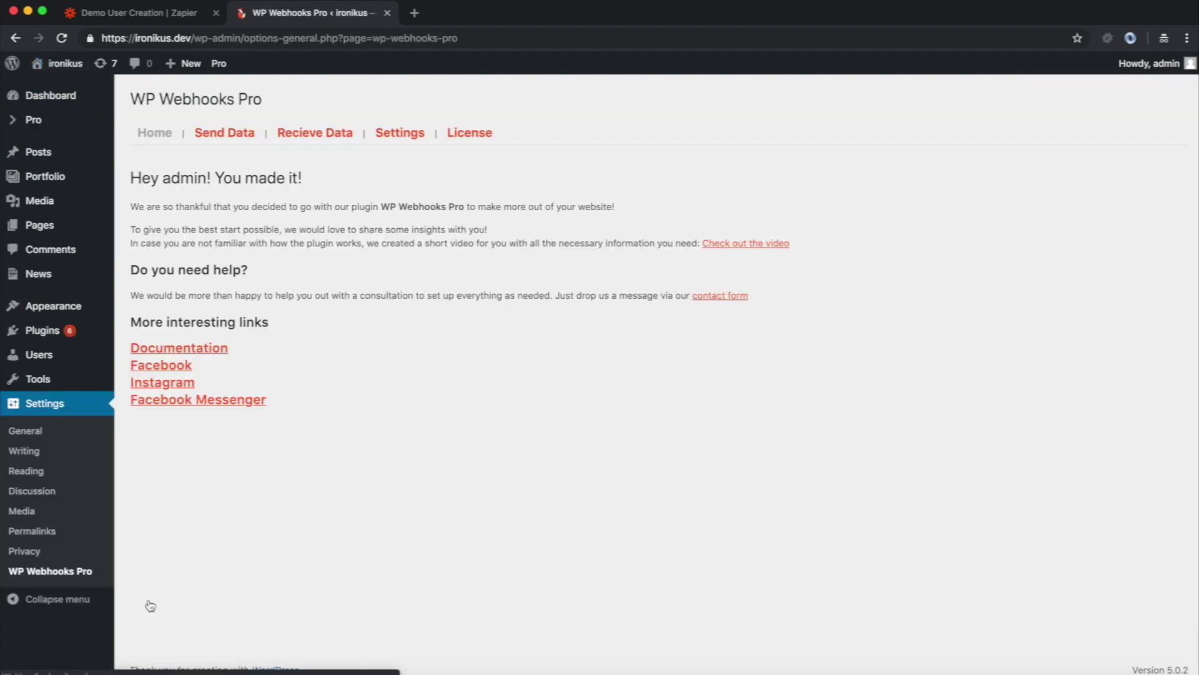
pyautogui.click(305, 134)
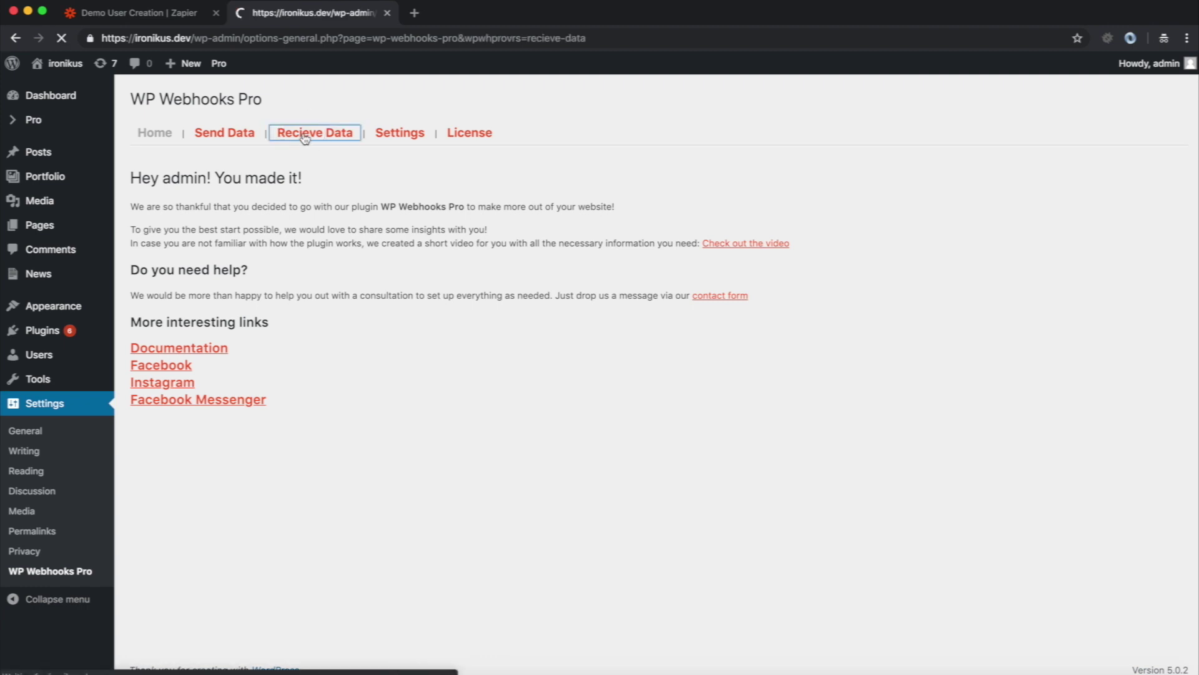
pyautogui.moveTo(356, 268); pyautogui.dragTo(702, 269)
pyautogui.press('super+c')
pyautogui.click(552, 259)
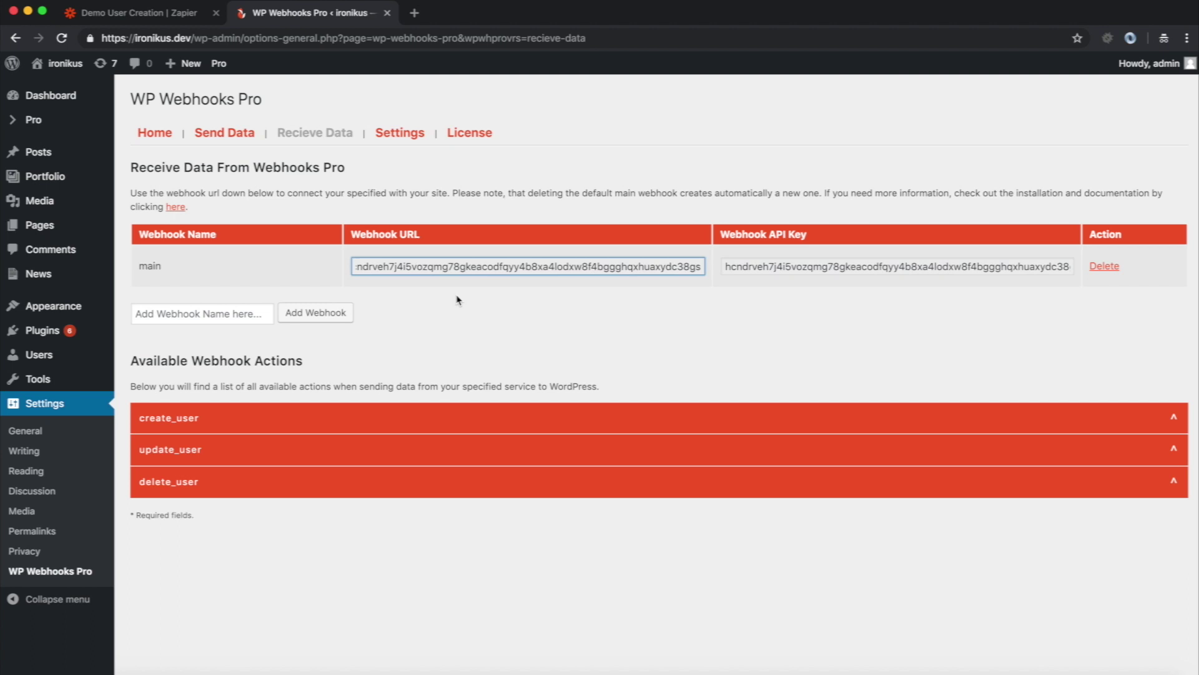
pyautogui.tripleClick(388, 266)
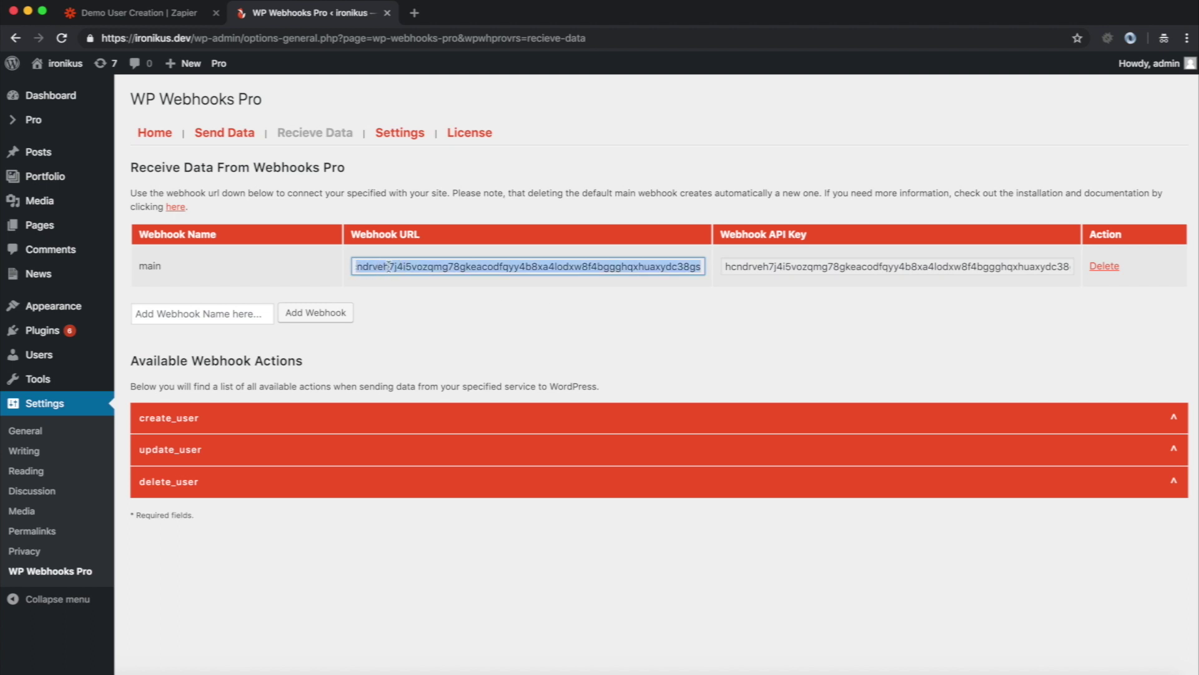
# - Add a Webhooks by Zapier action using POST to the Demo User Creation zap and save it
pyautogui.click(183, 14)
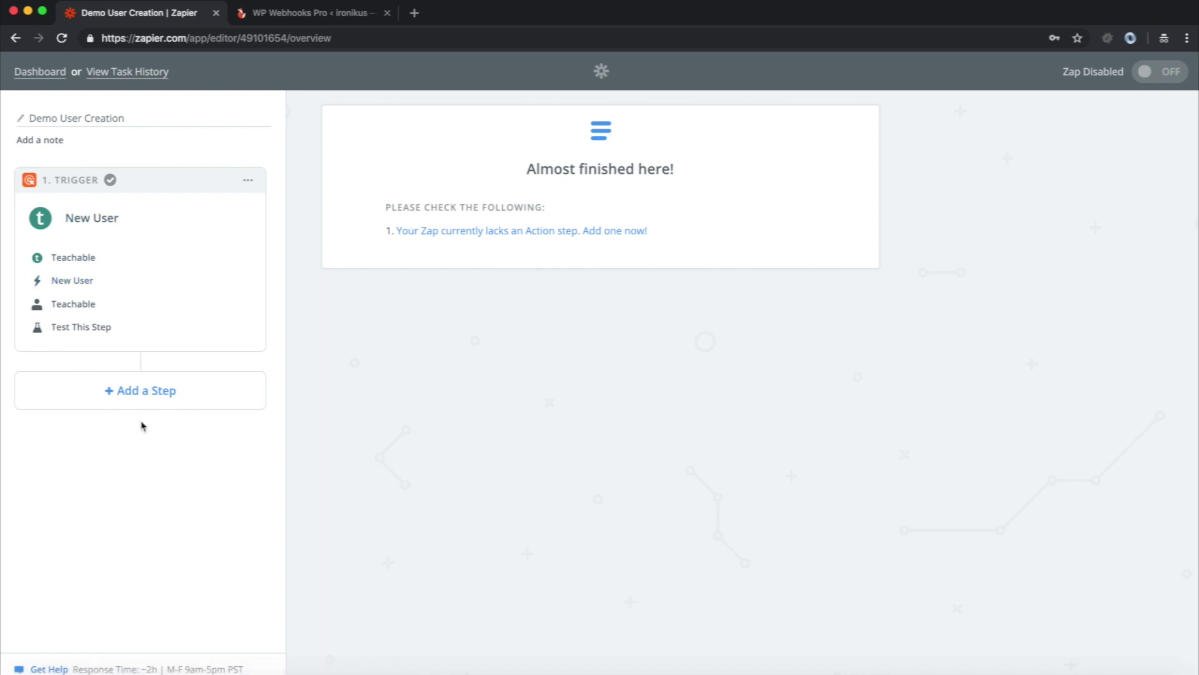
pyautogui.click(139, 400)
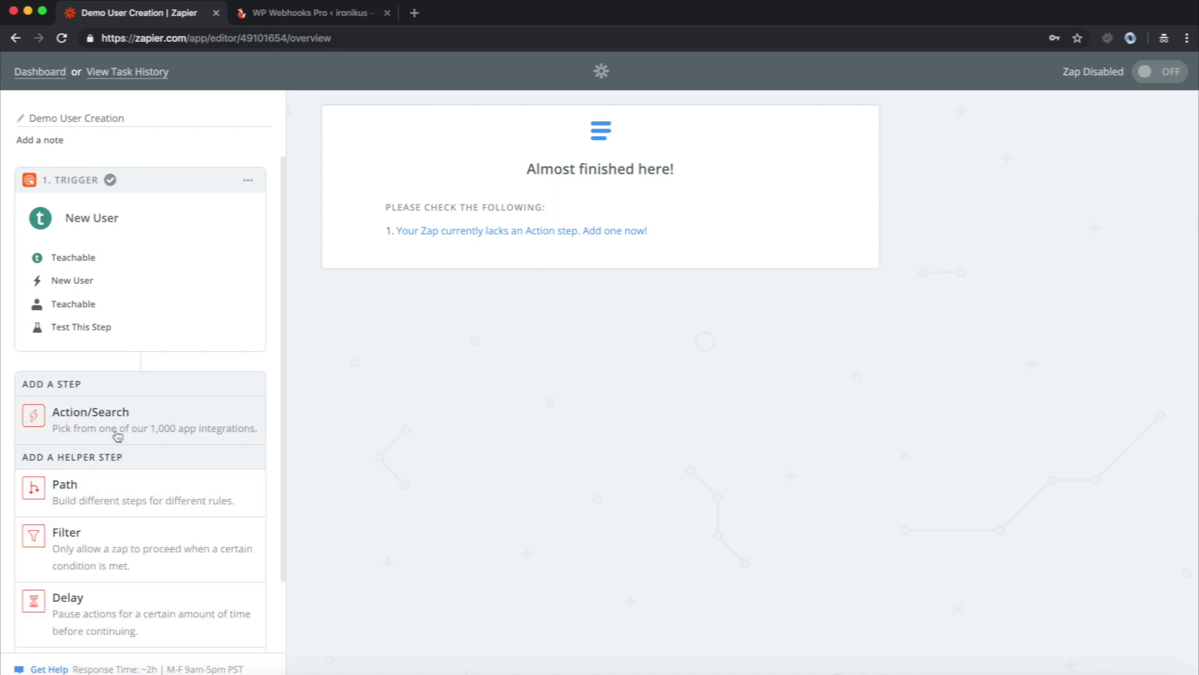
pyautogui.click(117, 428)
pyautogui.scroll(-9, 381, 437)
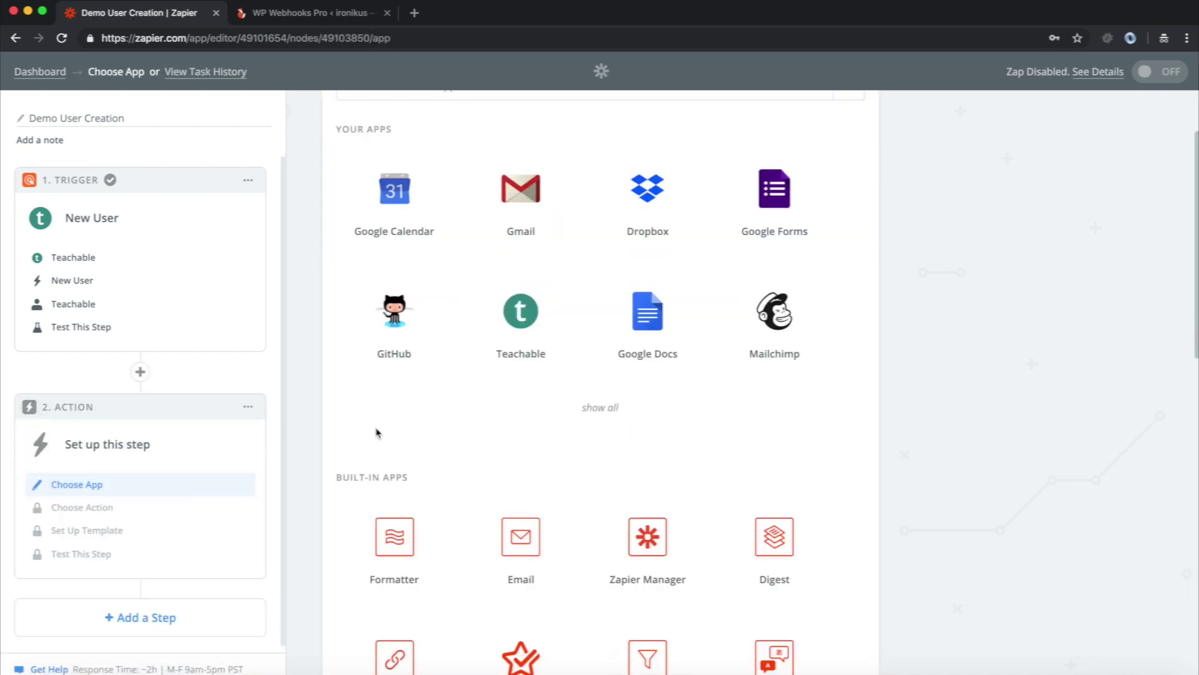
pyautogui.click(395, 465)
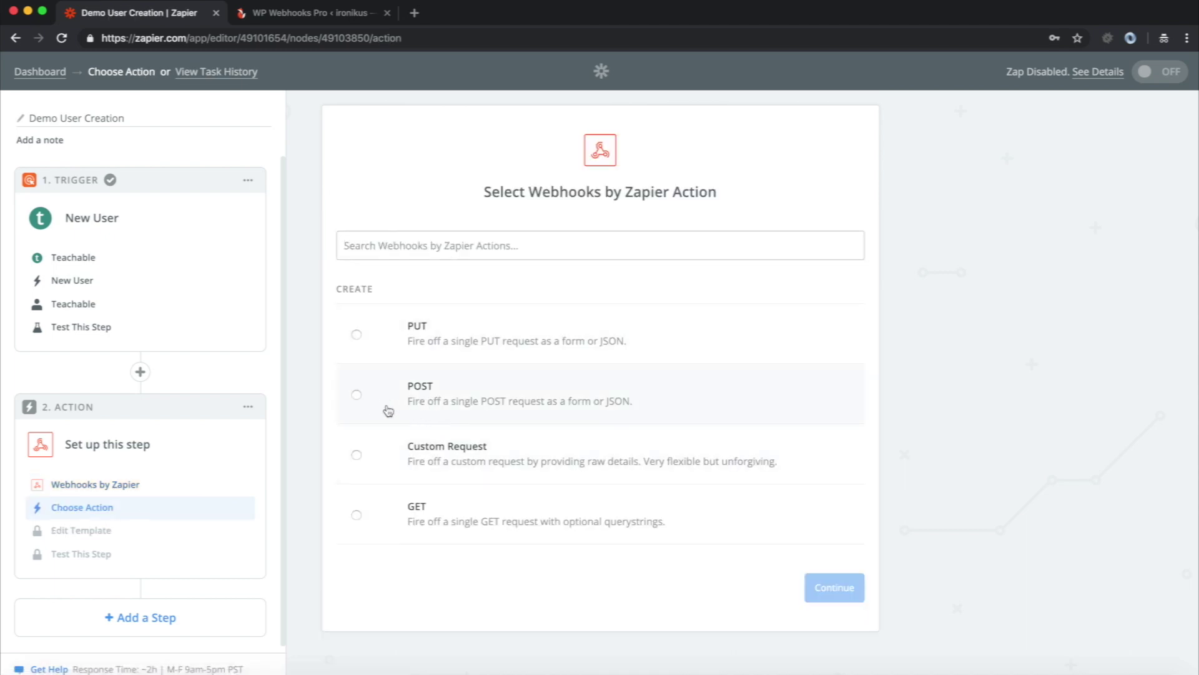
pyautogui.click(460, 400)
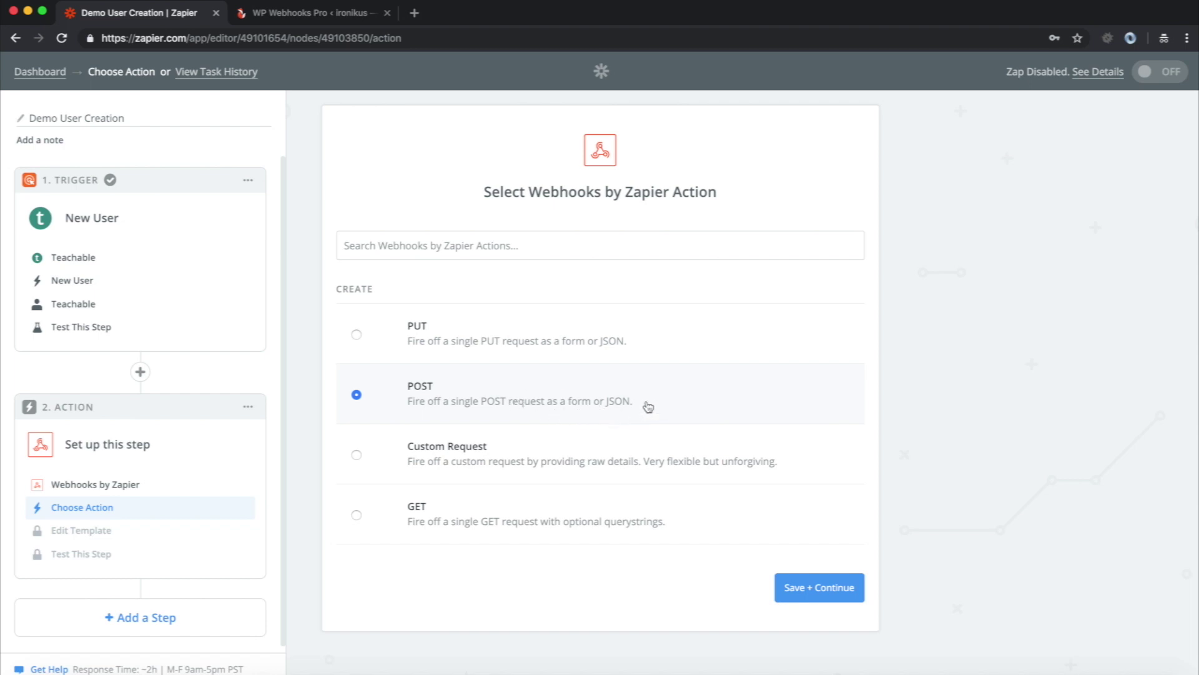
pyautogui.click(816, 595)
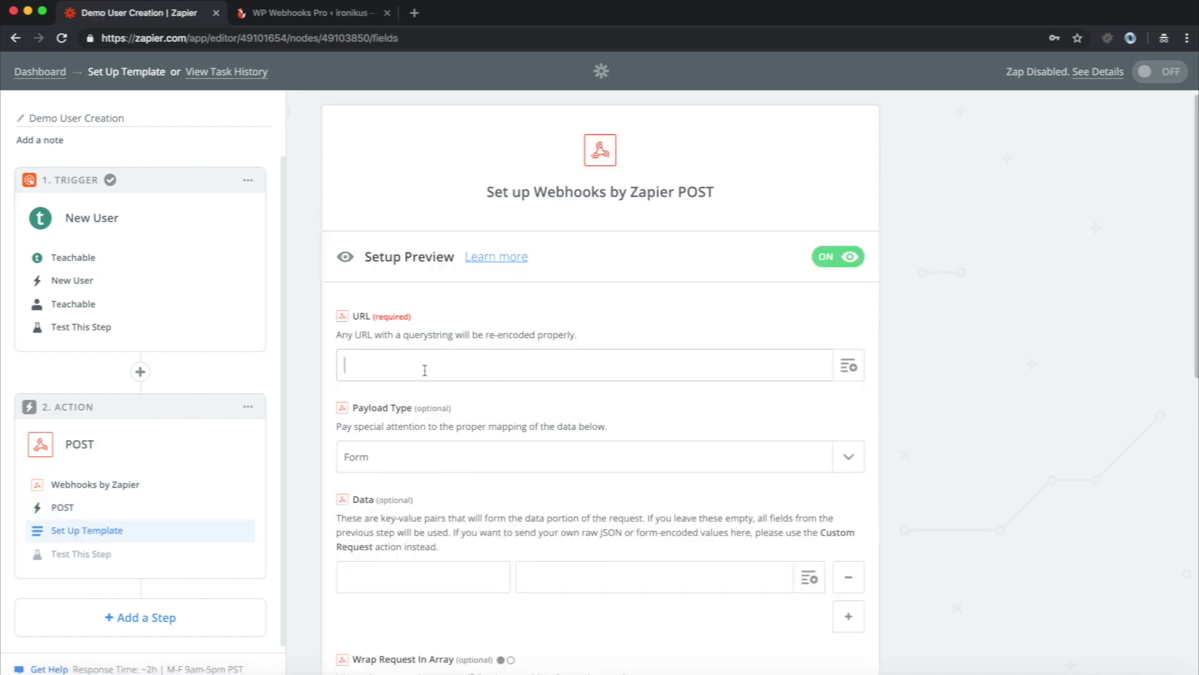
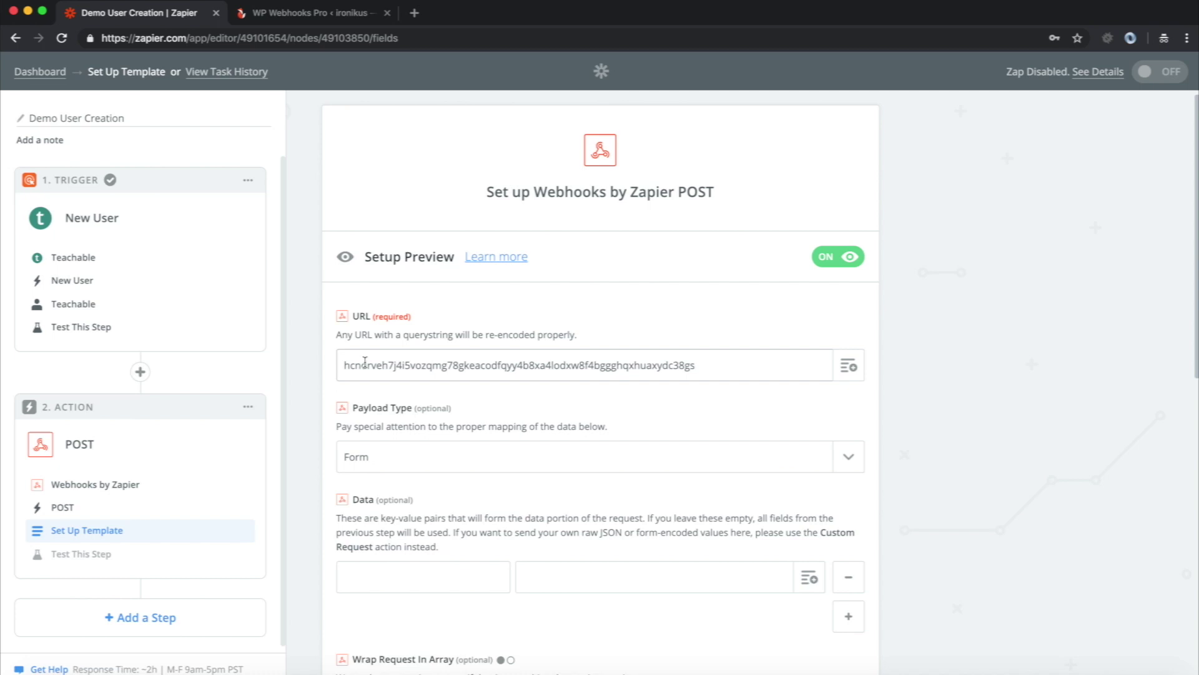
# - Replace the POST URL field's contents with the full WP Webhooks Pro main webhook URL
pyautogui.moveTo(365, 362); pyautogui.dragTo(260, 351)
pyautogui.click(538, 367)
pyautogui.click(324, 14)
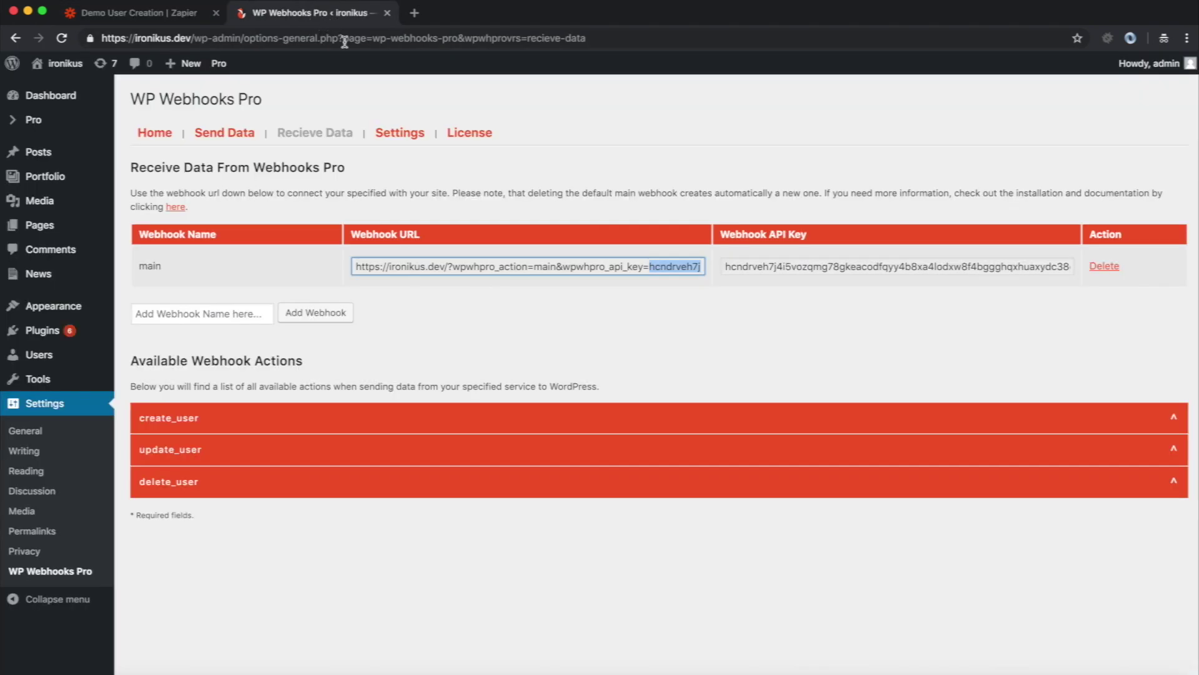
pyautogui.tripleClick(528, 265)
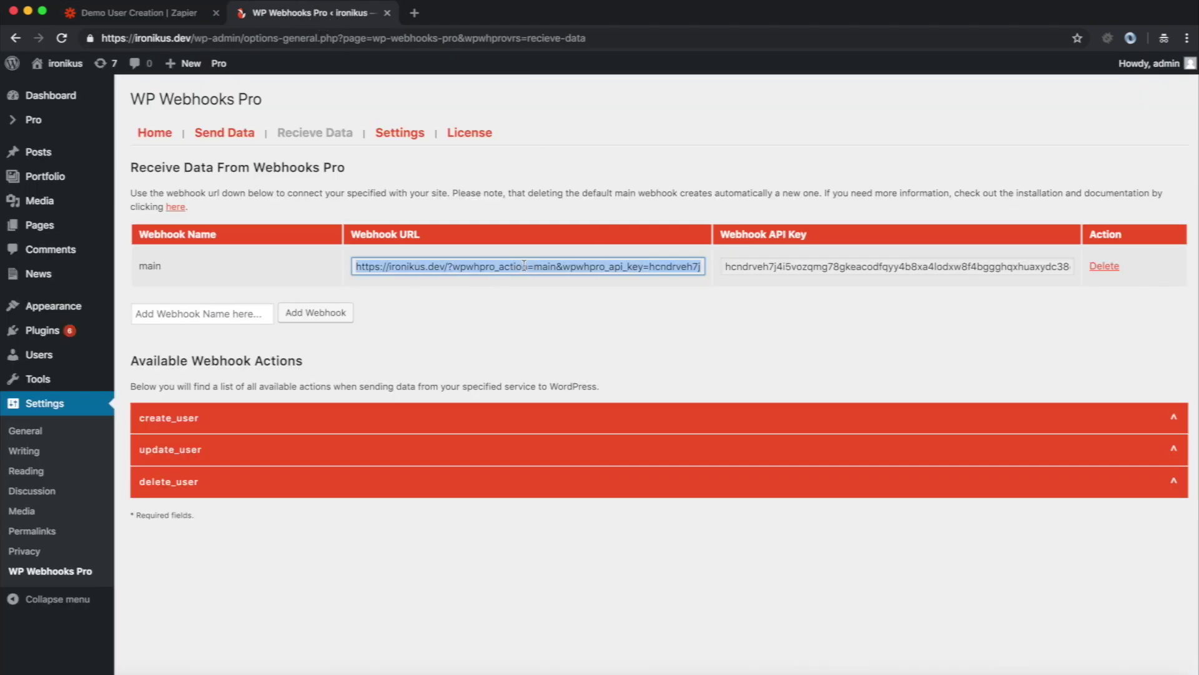
pyautogui.hotkey('ctrl', 'shift', 'Tab')
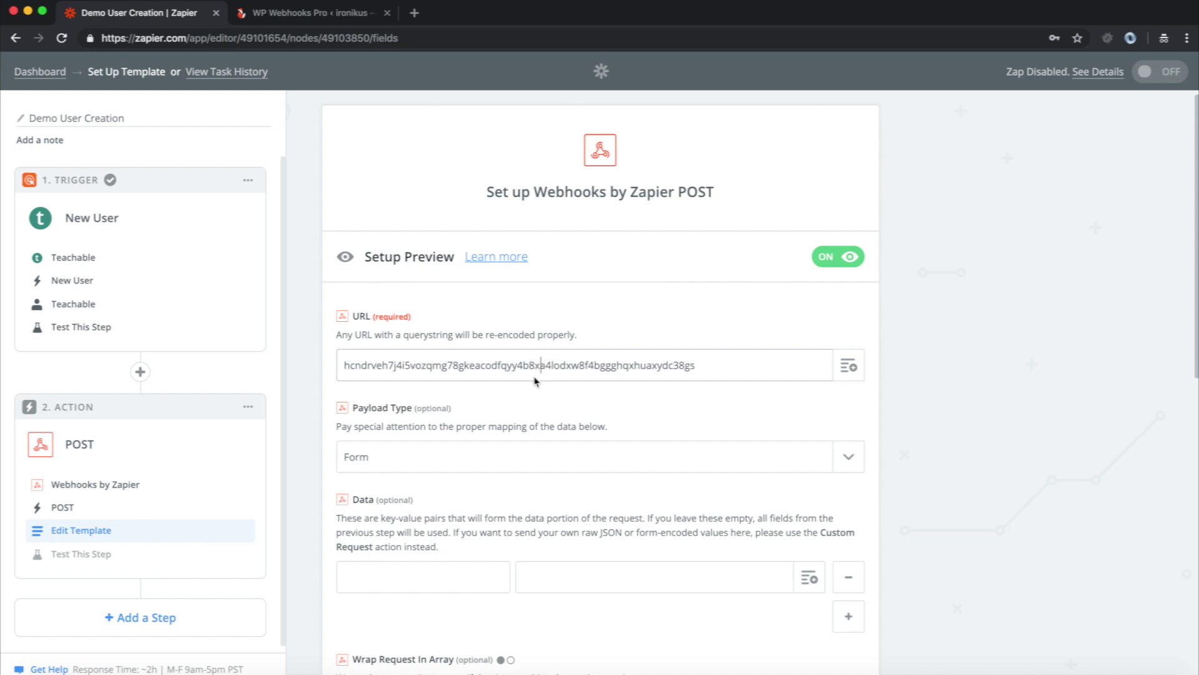
pyautogui.press('super+a')
pyautogui.press('super+v')
pyautogui.scroll(-2, 565, 444)
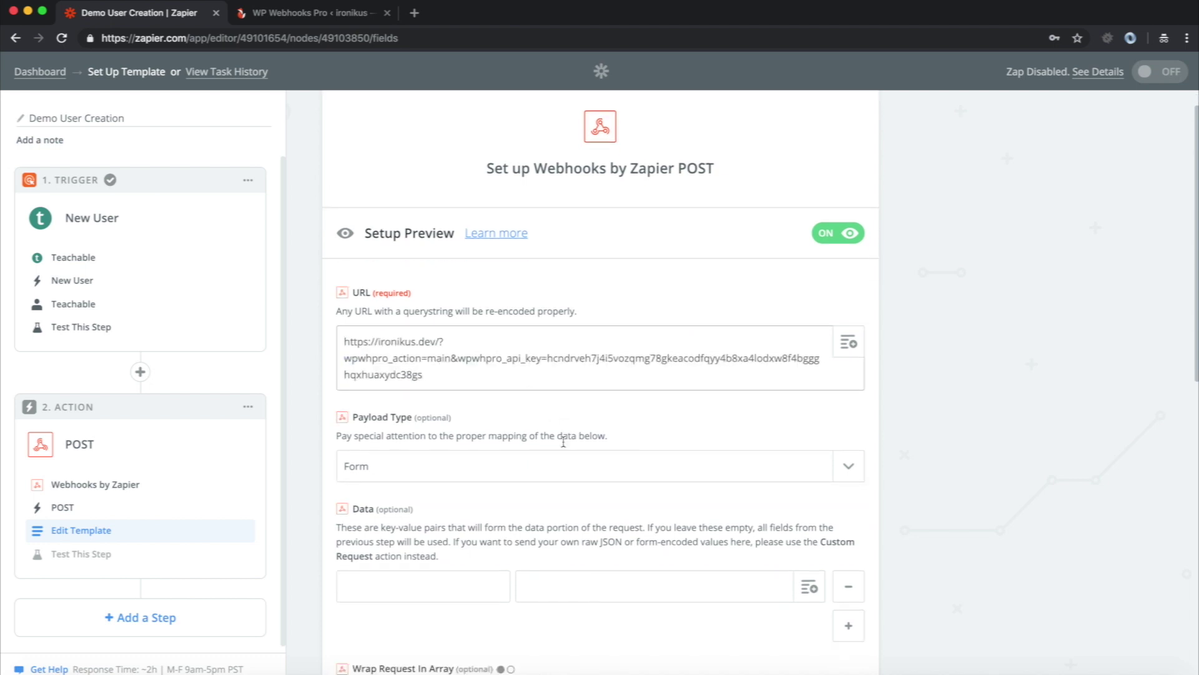
pyautogui.scroll(-2, 422, 456)
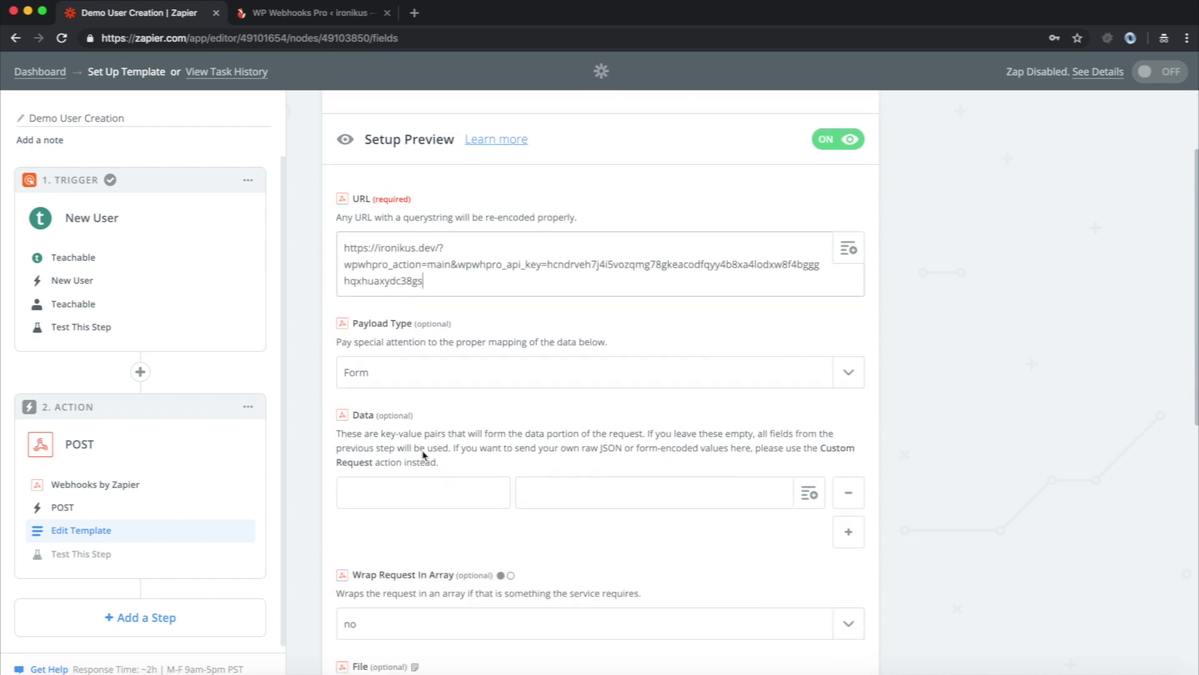
pyautogui.scroll(-3, 429, 493)
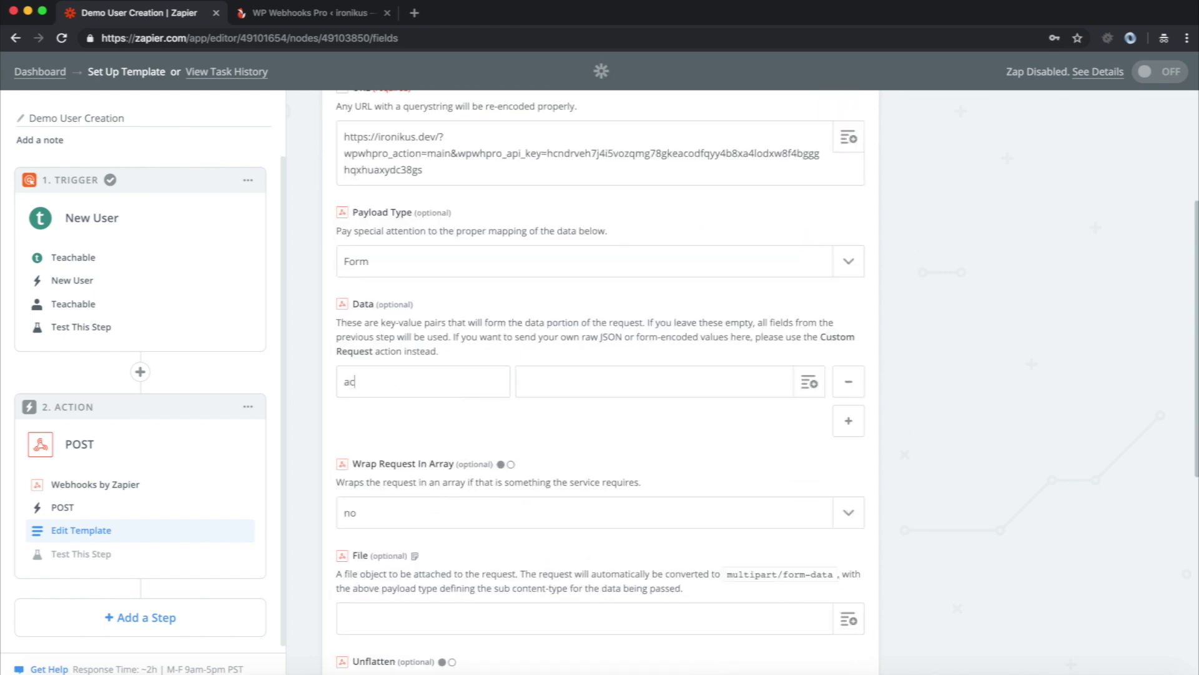
# - Copy create_user from WP Webhooks Pro and paste it as the value of the action key
pyautogui.click(306, 15)
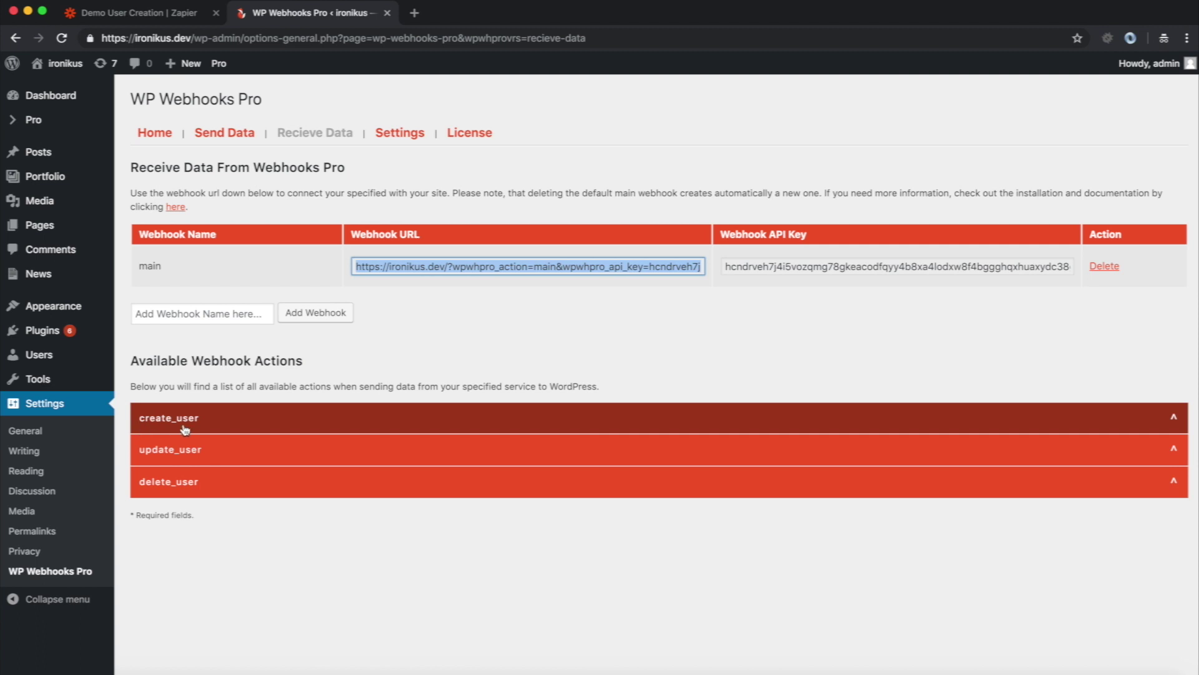
pyautogui.moveTo(204, 423); pyautogui.dragTo(140, 420)
pyautogui.rightClick(140, 420)
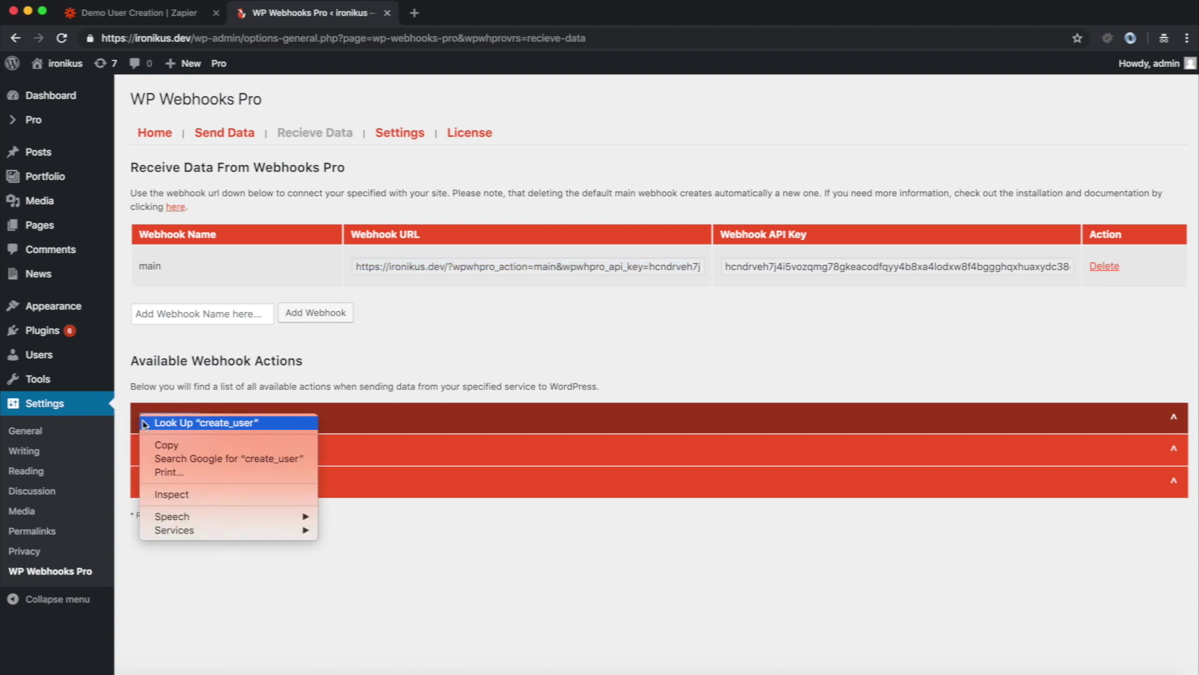
pyautogui.click(250, 444)
pyautogui.click(164, 12)
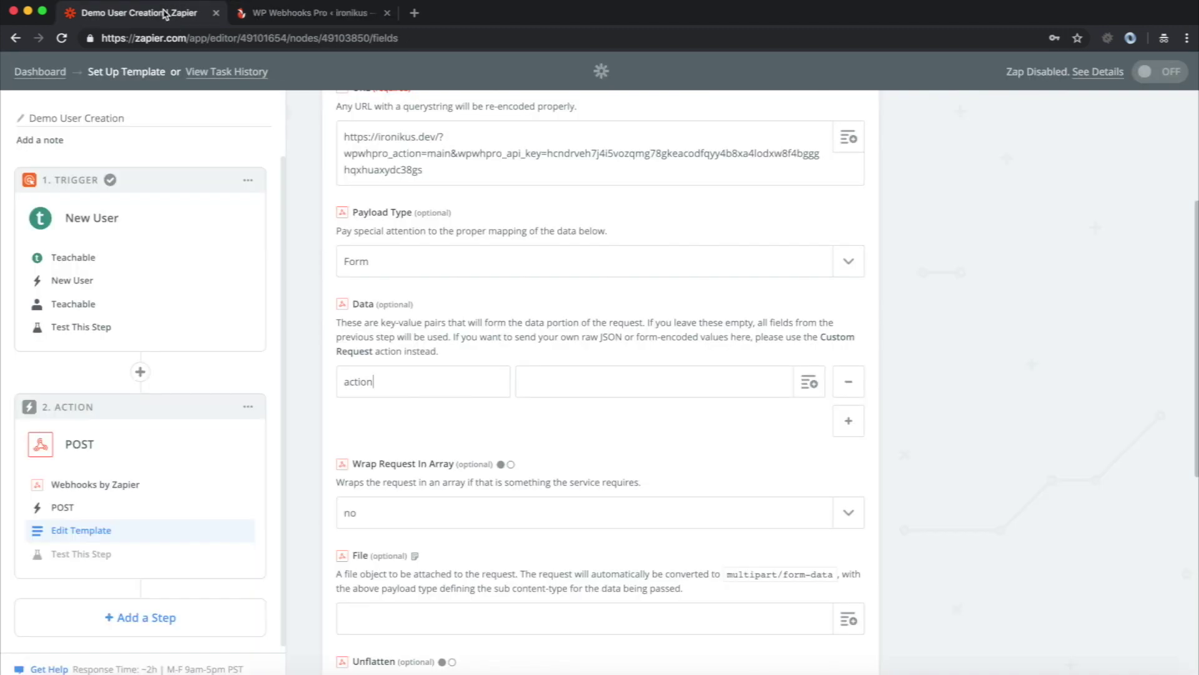
pyautogui.click(555, 384)
pyautogui.press('super+v')
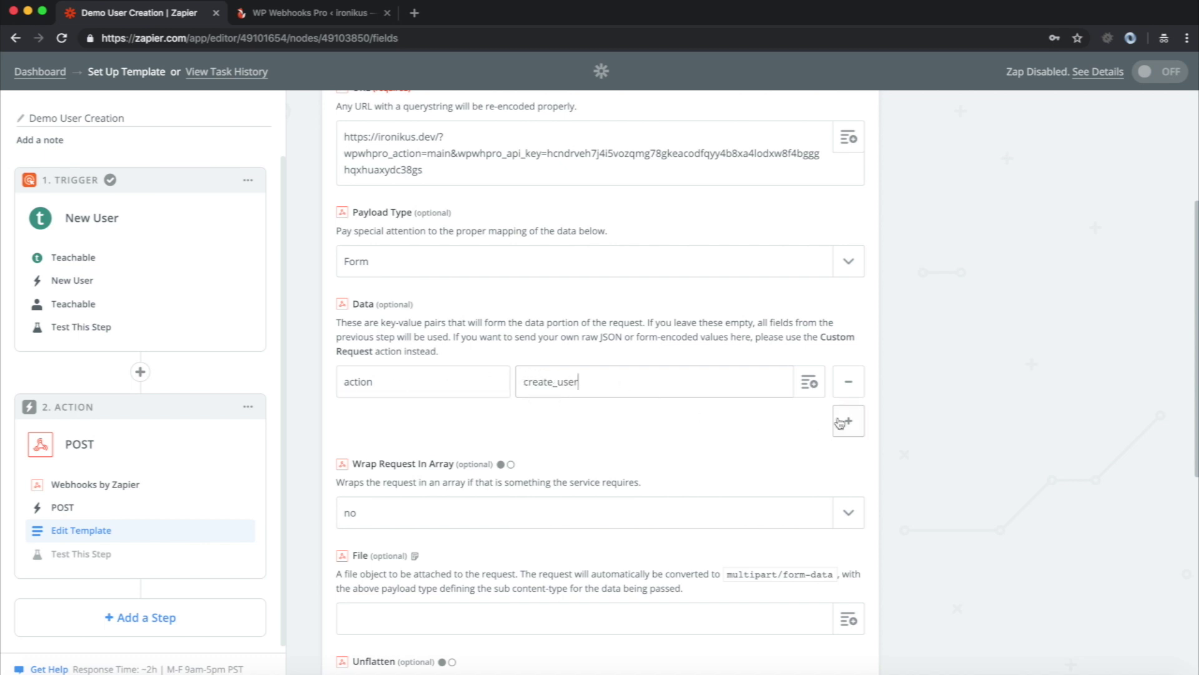
# - Expand create_user's accepted arguments in WP Webhooks Pro and select the user_email argument
pyautogui.click(300, 19)
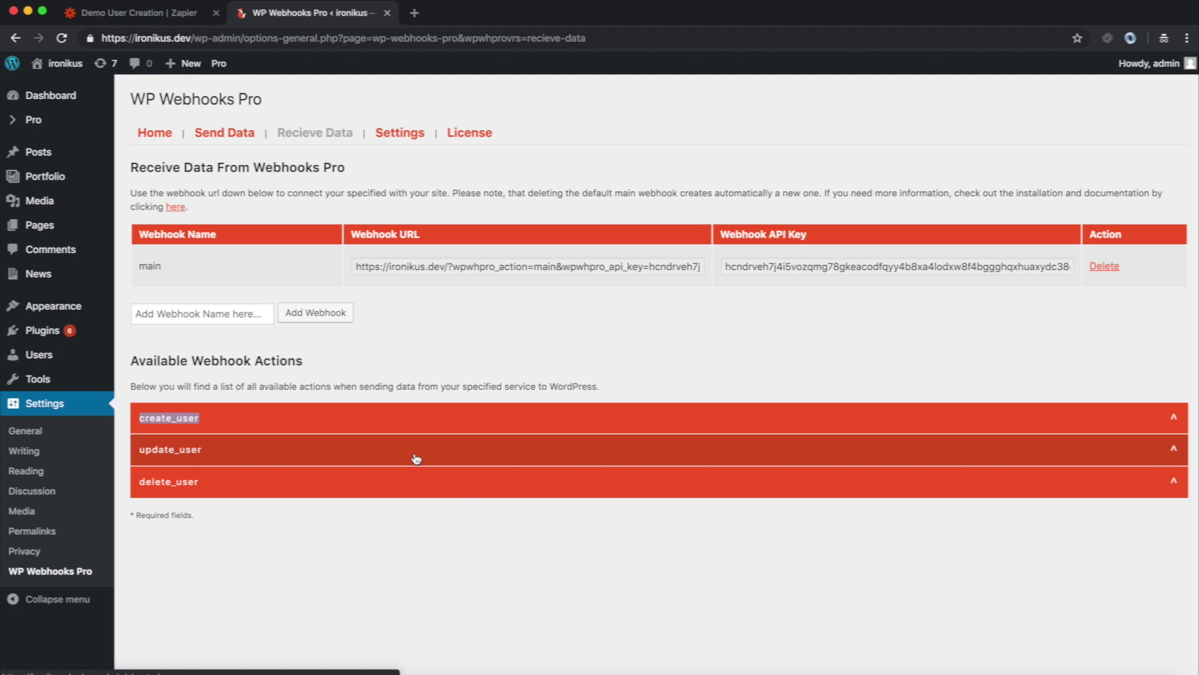
pyautogui.click(269, 423)
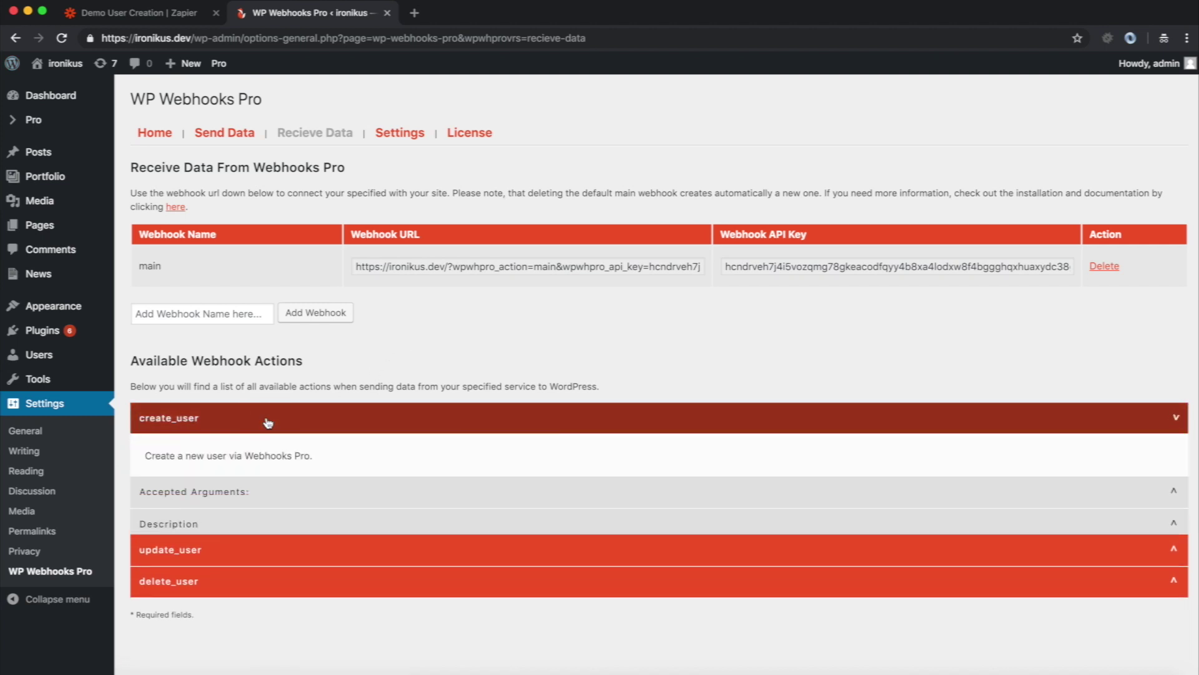
pyautogui.click(178, 500)
pyautogui.scroll(-3, 278, 470)
pyautogui.scroll(-1, 273, 456)
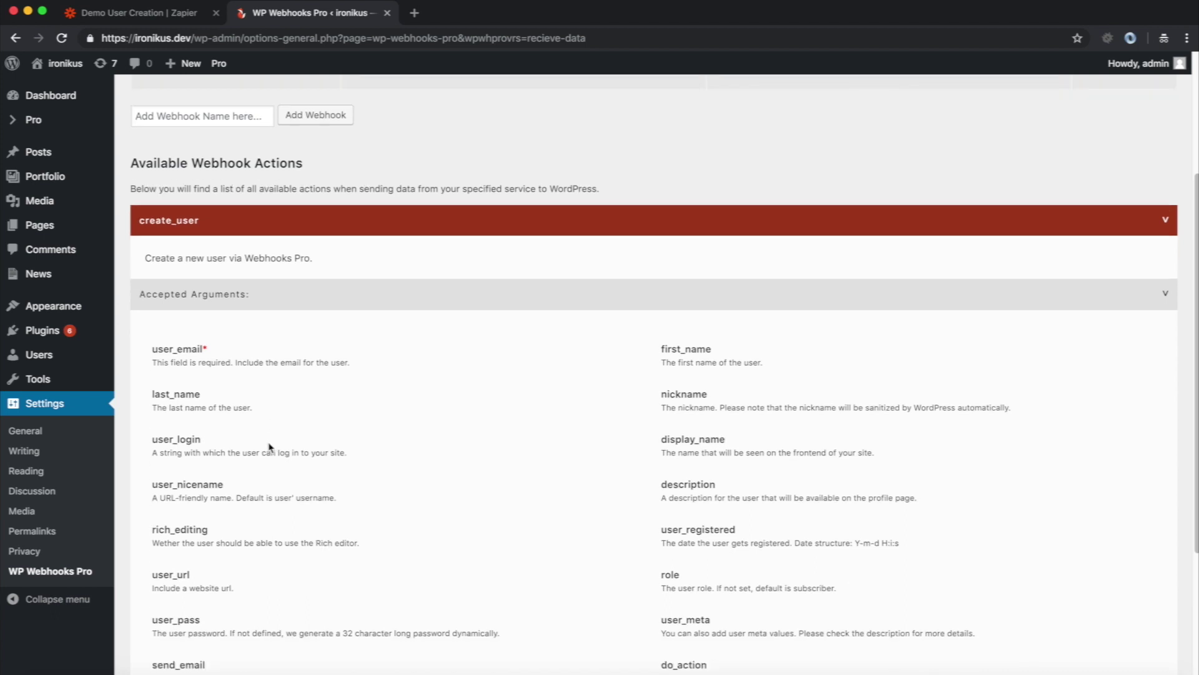
pyautogui.moveTo(207, 348); pyautogui.dragTo(153, 348)
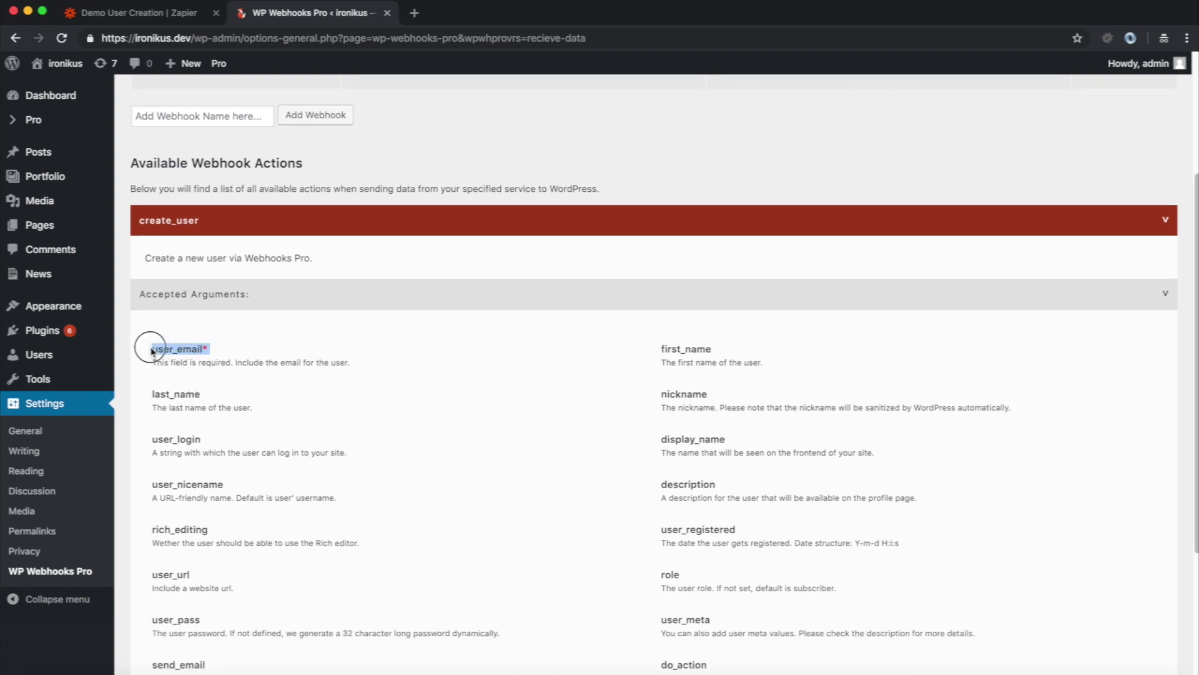
pyautogui.click(206, 351)
pyautogui.click(206, 350)
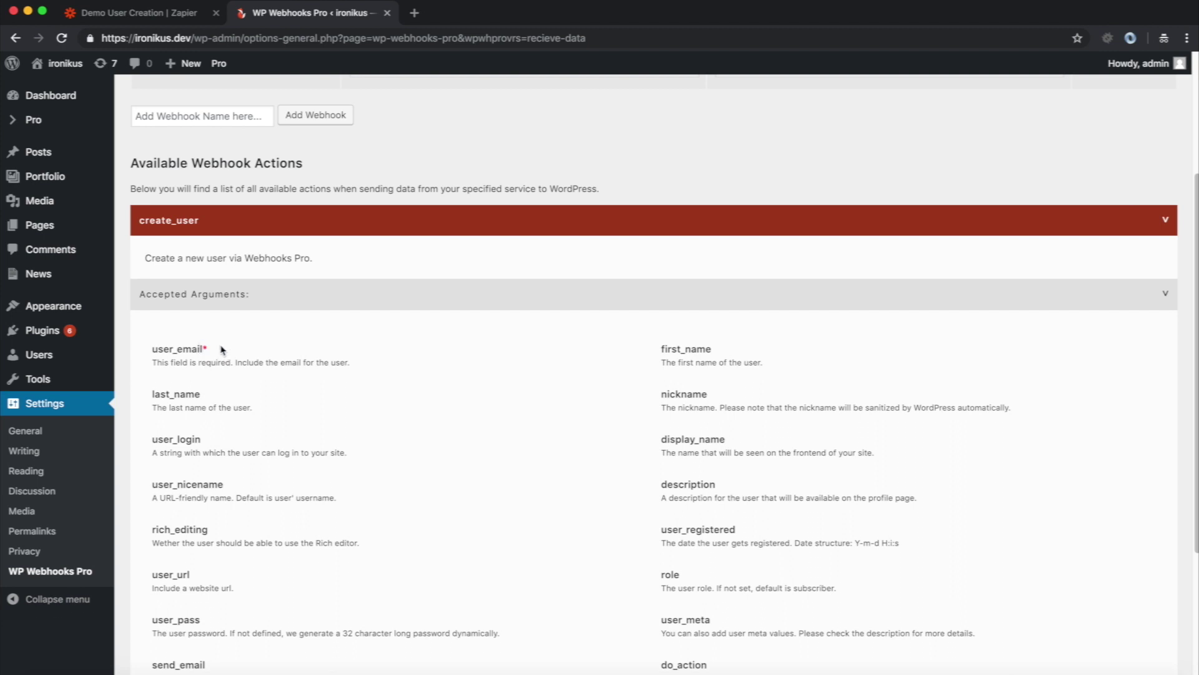
pyautogui.doubleClick(173, 347)
# - Add a user_email data key mapped to the Teachable trigger's Step 1 User Email
pyautogui.click(140, 18)
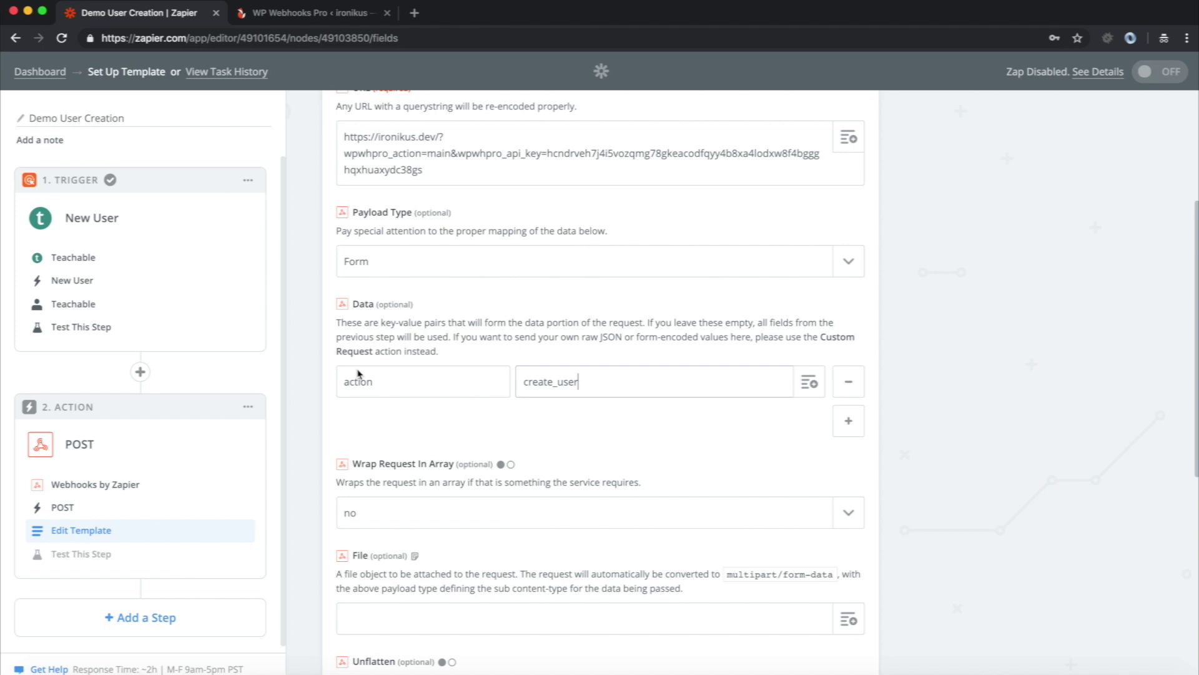
pyautogui.click(848, 421)
pyautogui.click(420, 422)
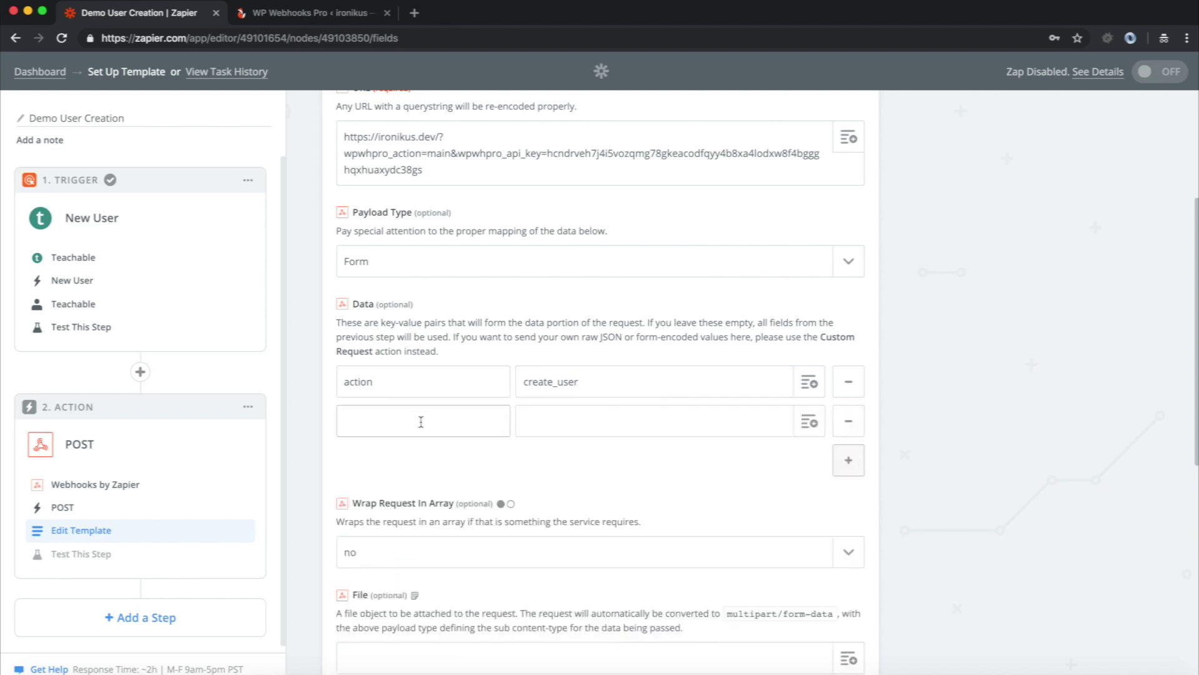
pyautogui.hotkey('ctrl', 'v')
pyautogui.click(564, 435)
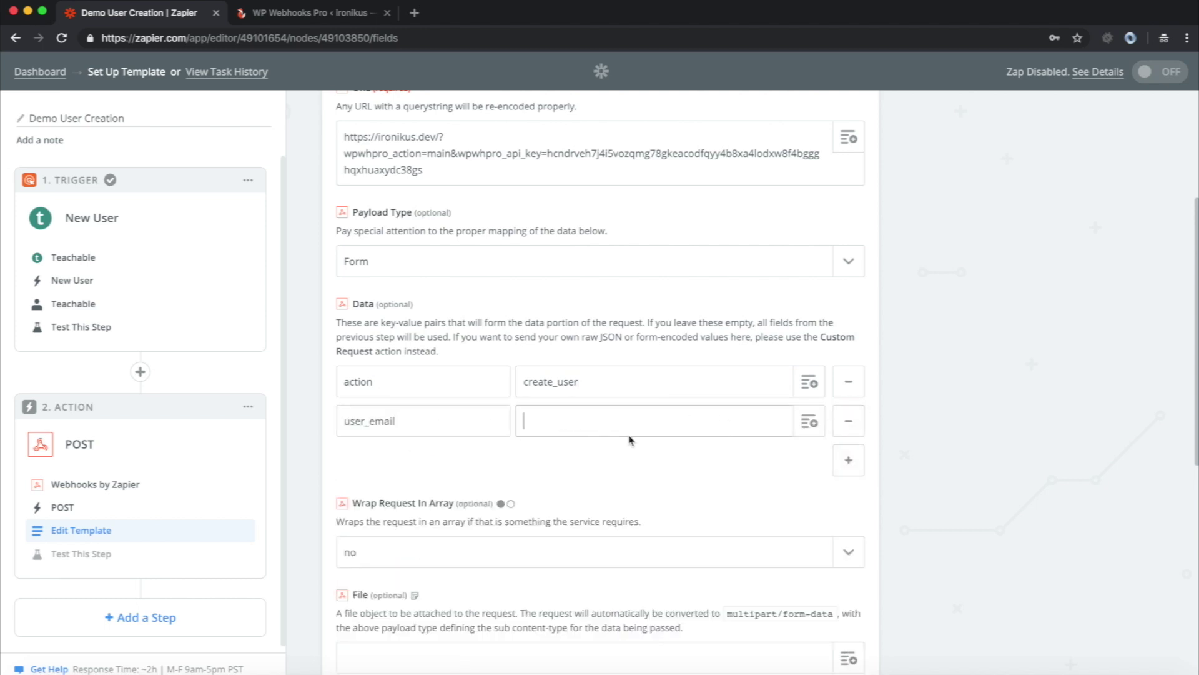
pyautogui.click(810, 421)
pyautogui.scroll(-2, 728, 506)
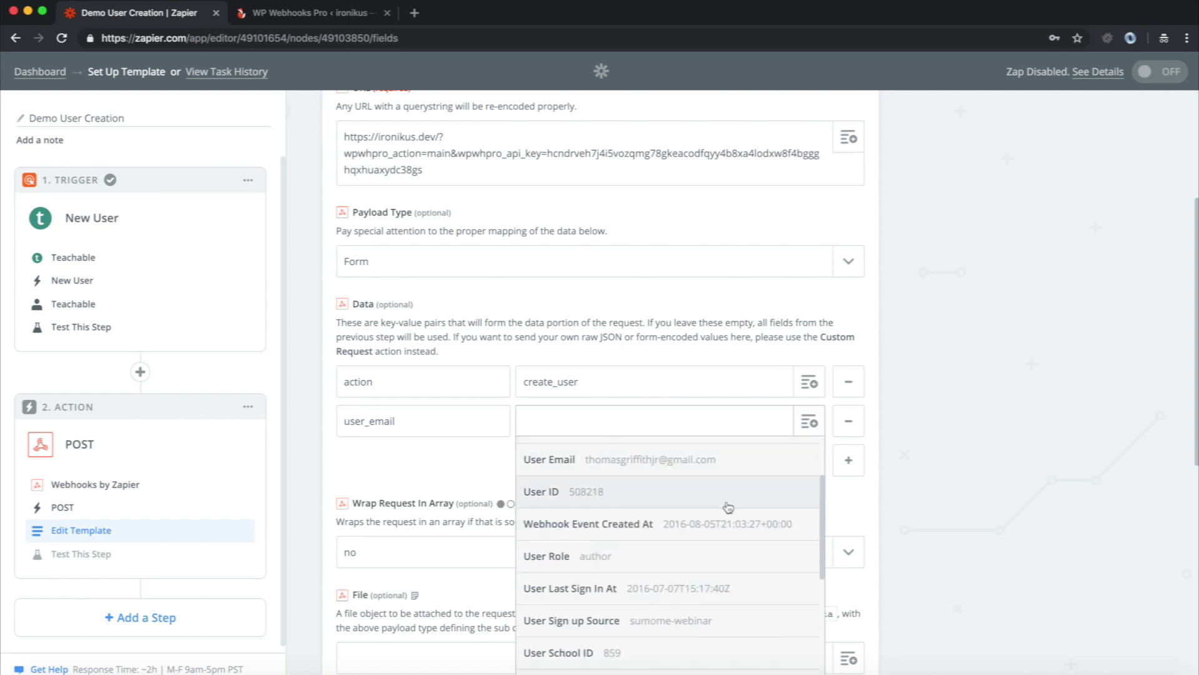
pyautogui.scroll(1, 728, 506)
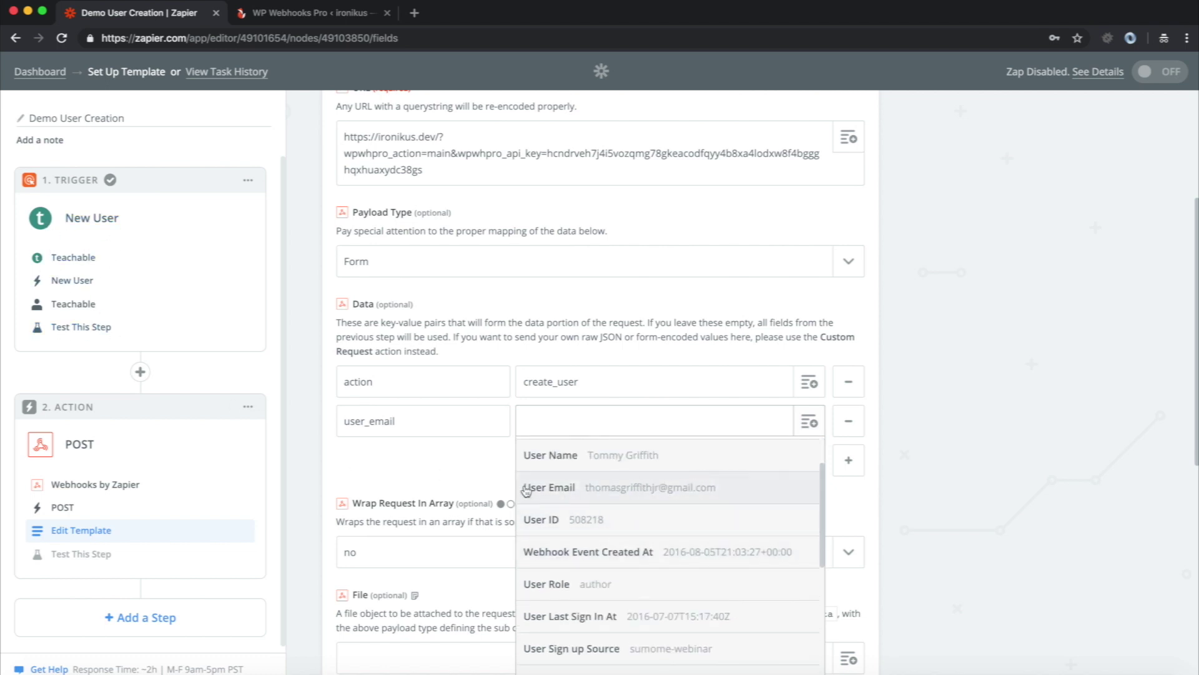
pyautogui.click(605, 491)
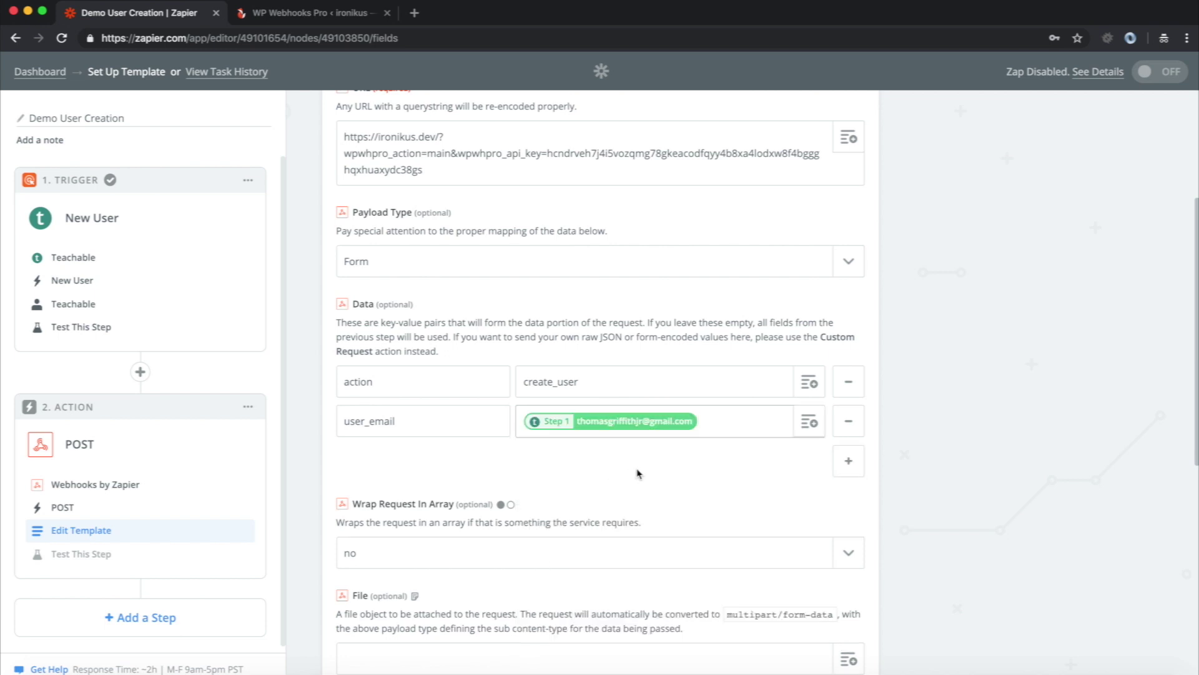
# - Add a display_name data key, copied from WP Webhooks Pro, mapped to Step 1's User Name
pyautogui.click(848, 461)
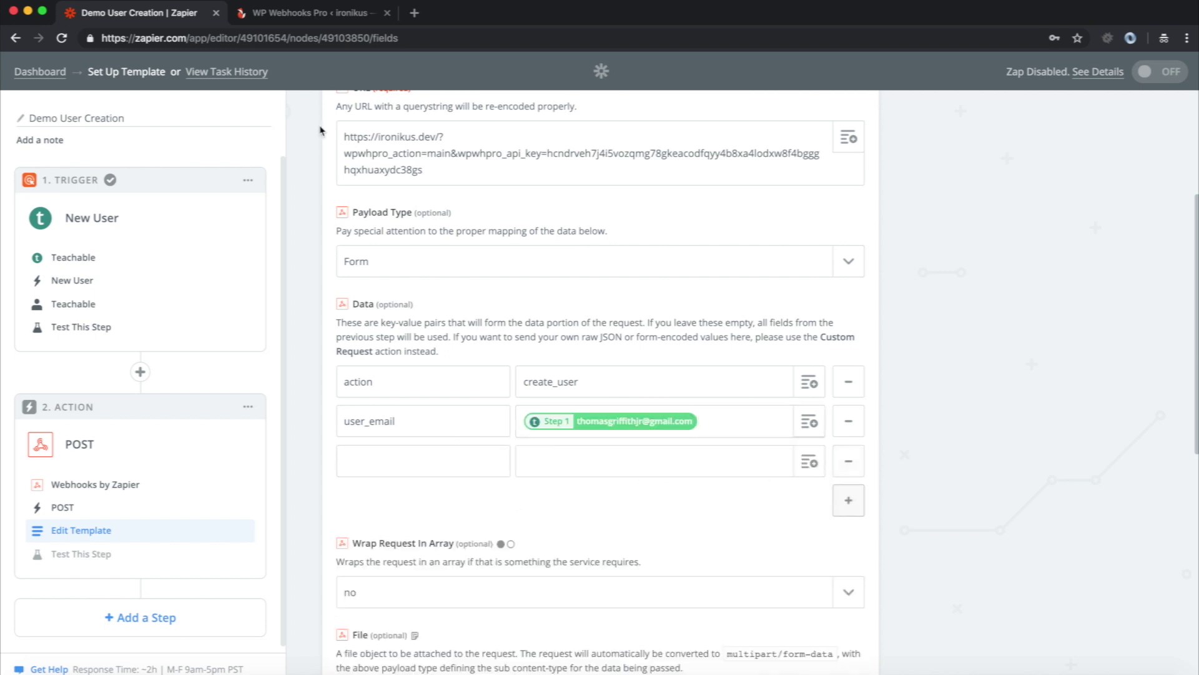
pyautogui.click(300, 12)
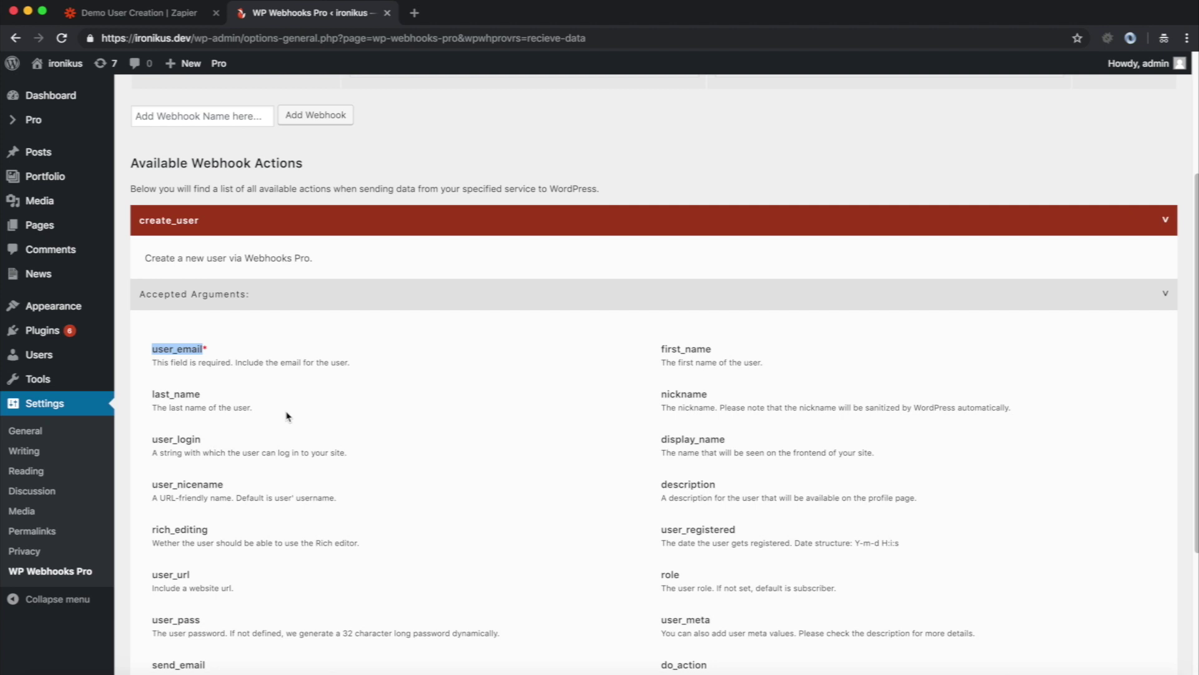
pyautogui.doubleClick(687, 440)
pyautogui.press('super+c')
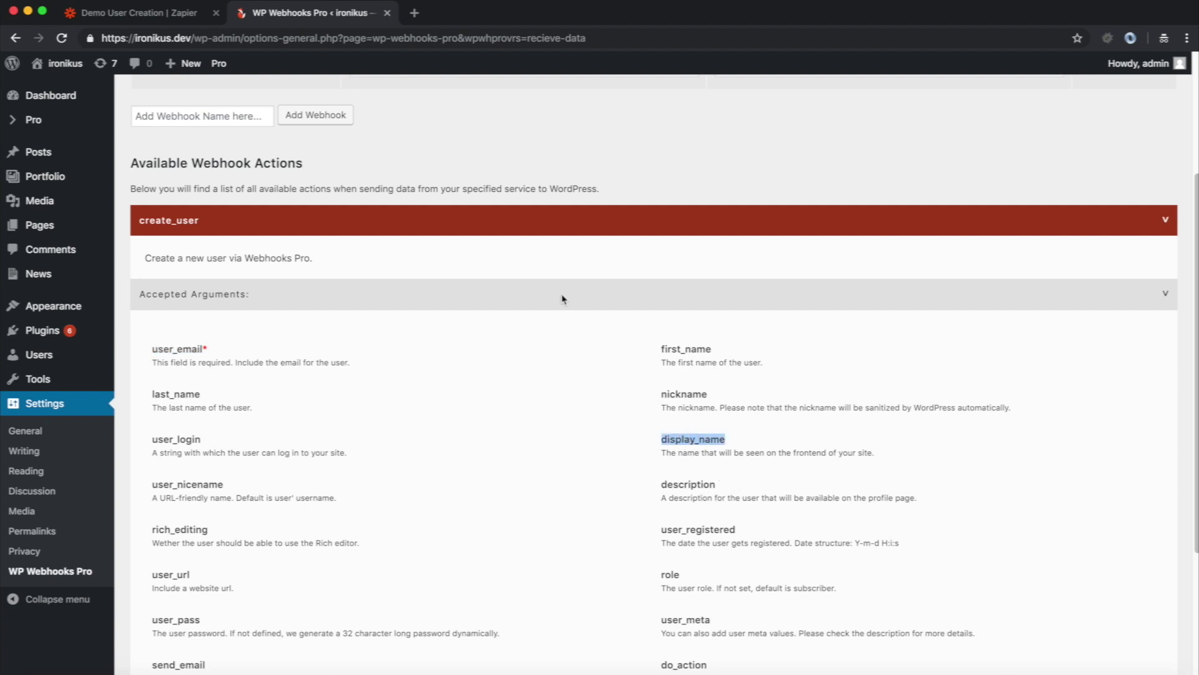
pyautogui.click(138, 13)
pyautogui.click(406, 459)
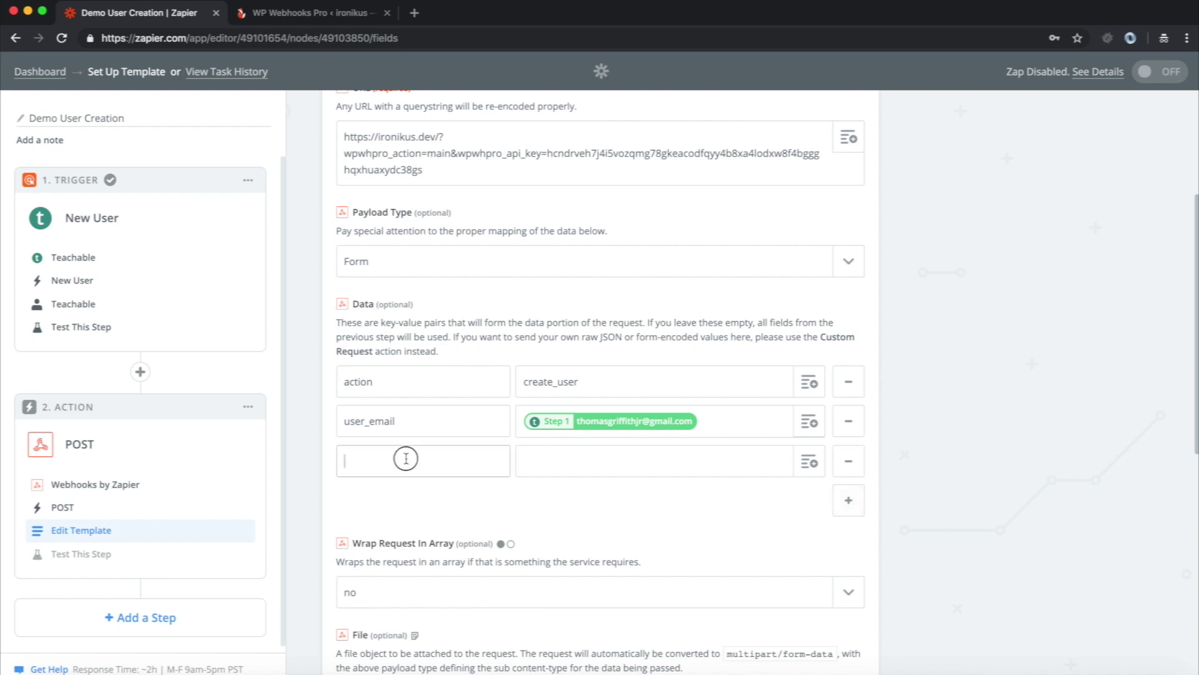
pyautogui.press('super+v')
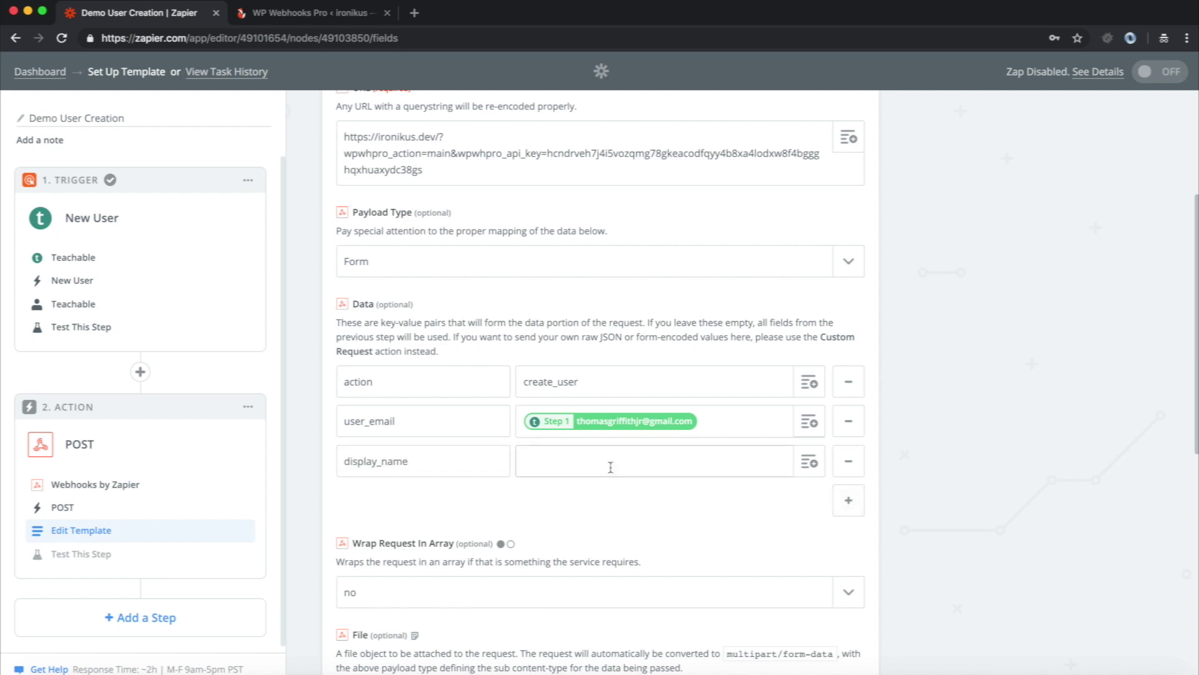
pyautogui.click(810, 462)
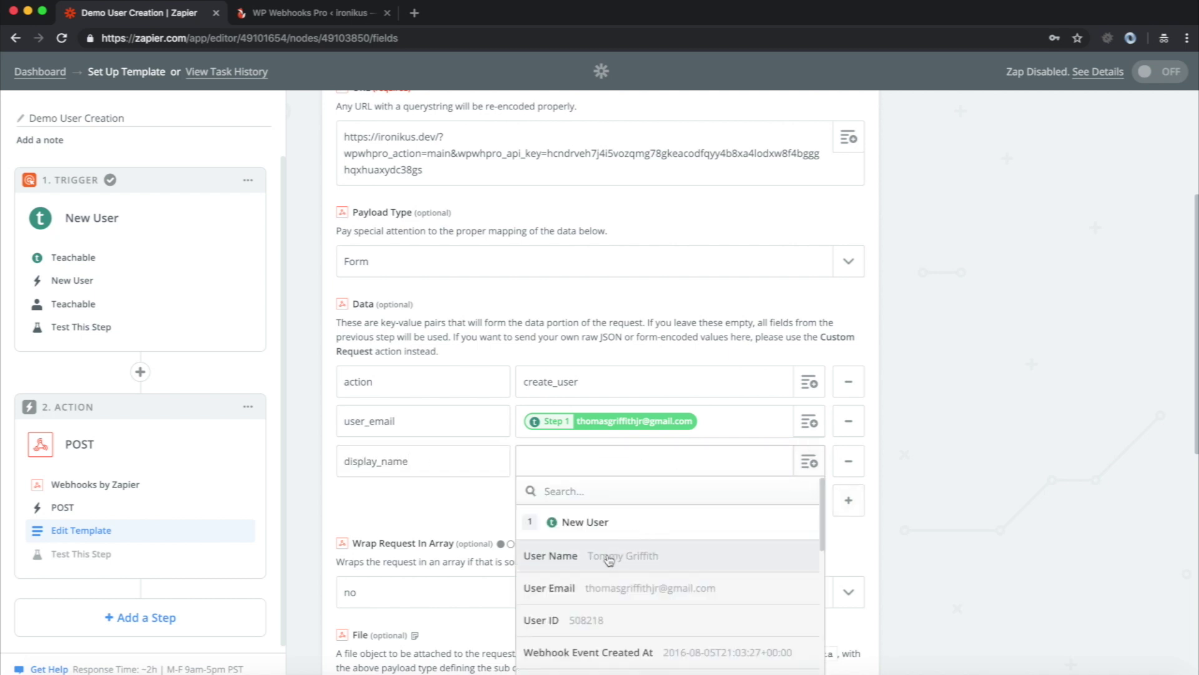
pyautogui.click(555, 557)
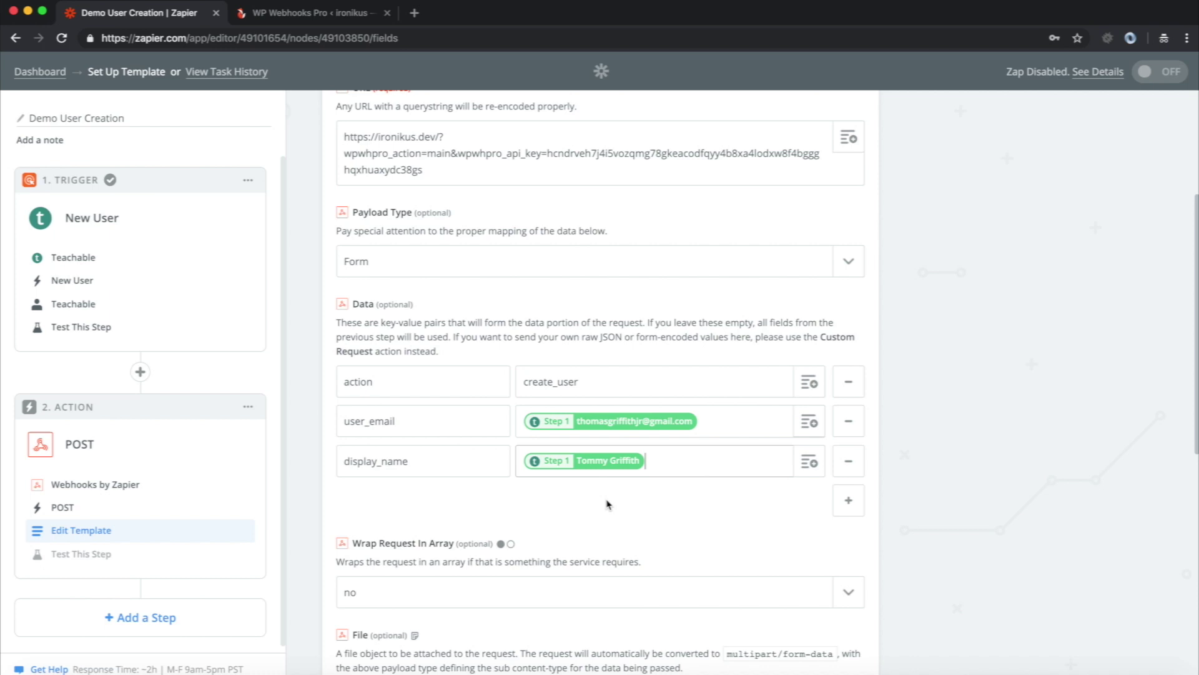
# - Set the POST step's Unflatten option to no, then return to the Data rows
pyautogui.scroll(-1, 663, 470)
pyautogui.scroll(-5, 663, 471)
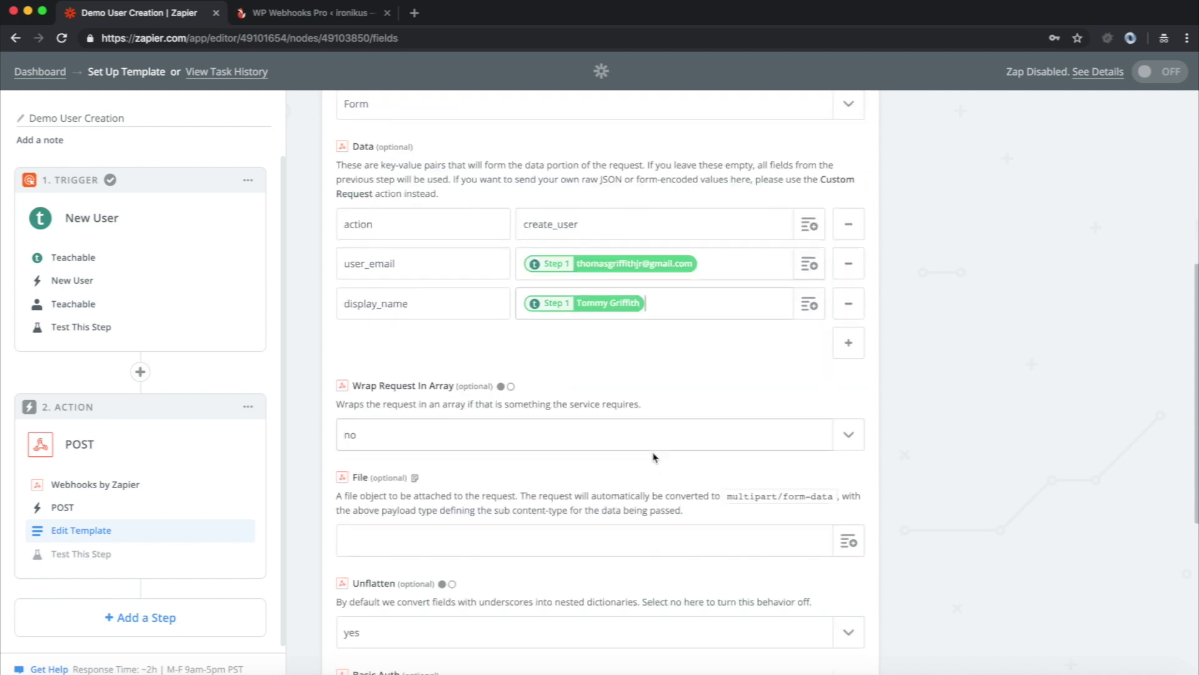
pyautogui.scroll(-1, 358, 528)
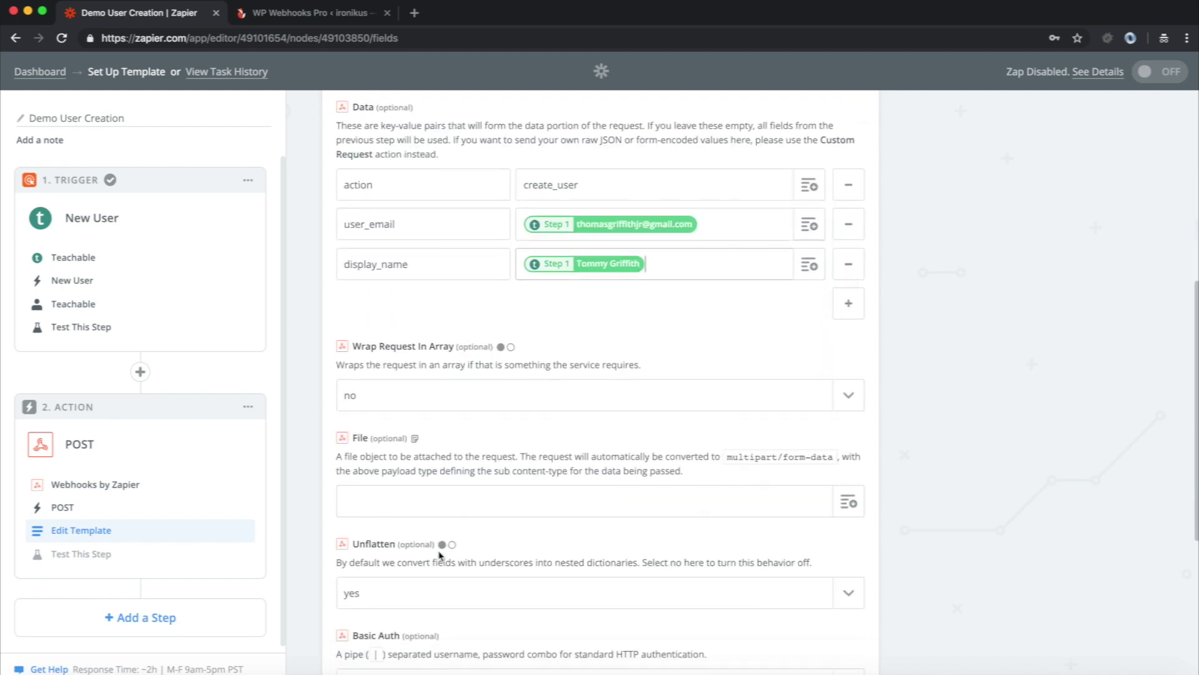
pyautogui.click(371, 601)
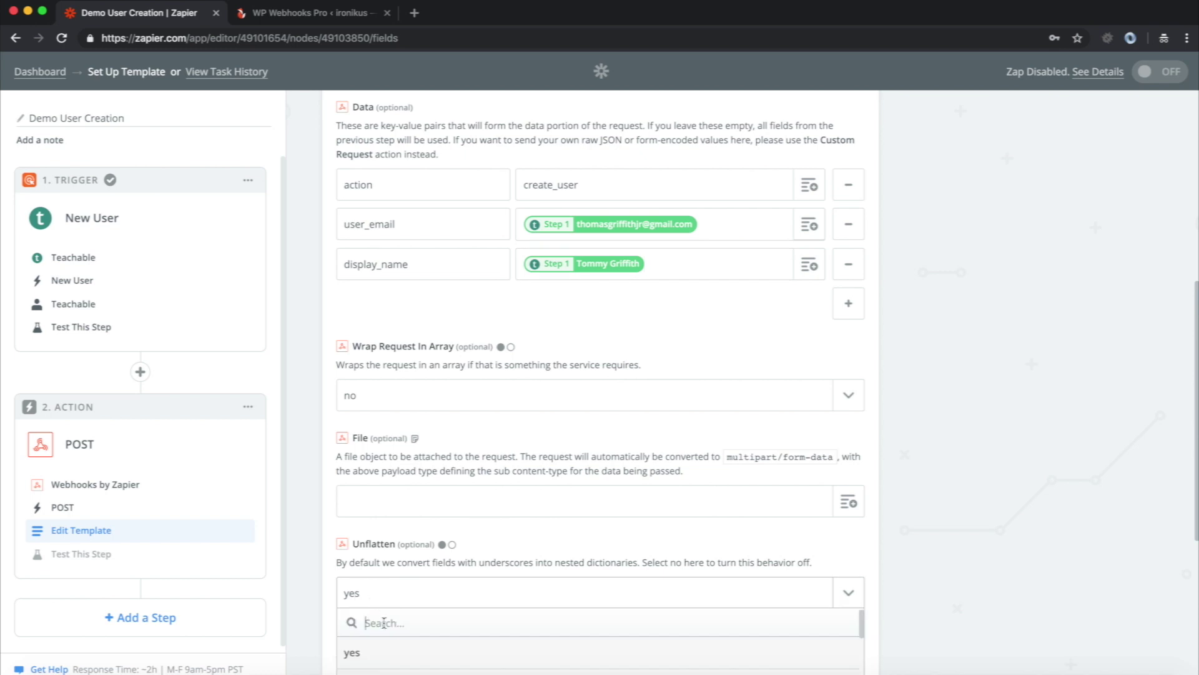
pyautogui.scroll(-10, 381, 588)
pyautogui.click(378, 431)
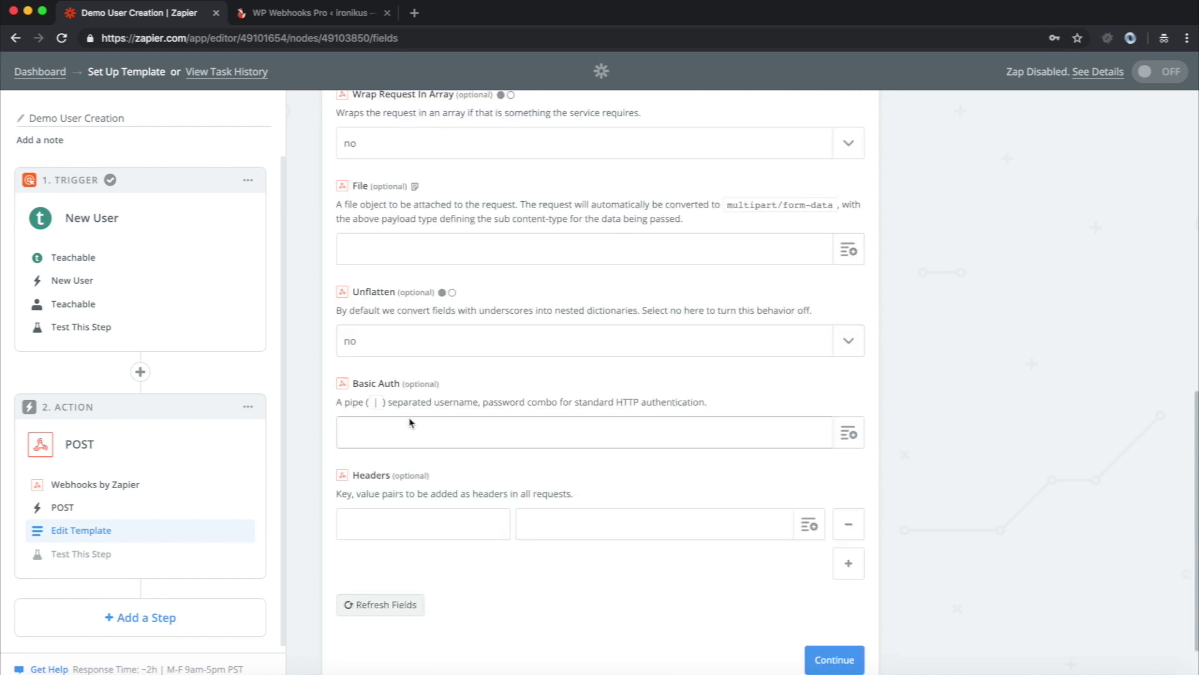
pyautogui.scroll(4, 431, 300)
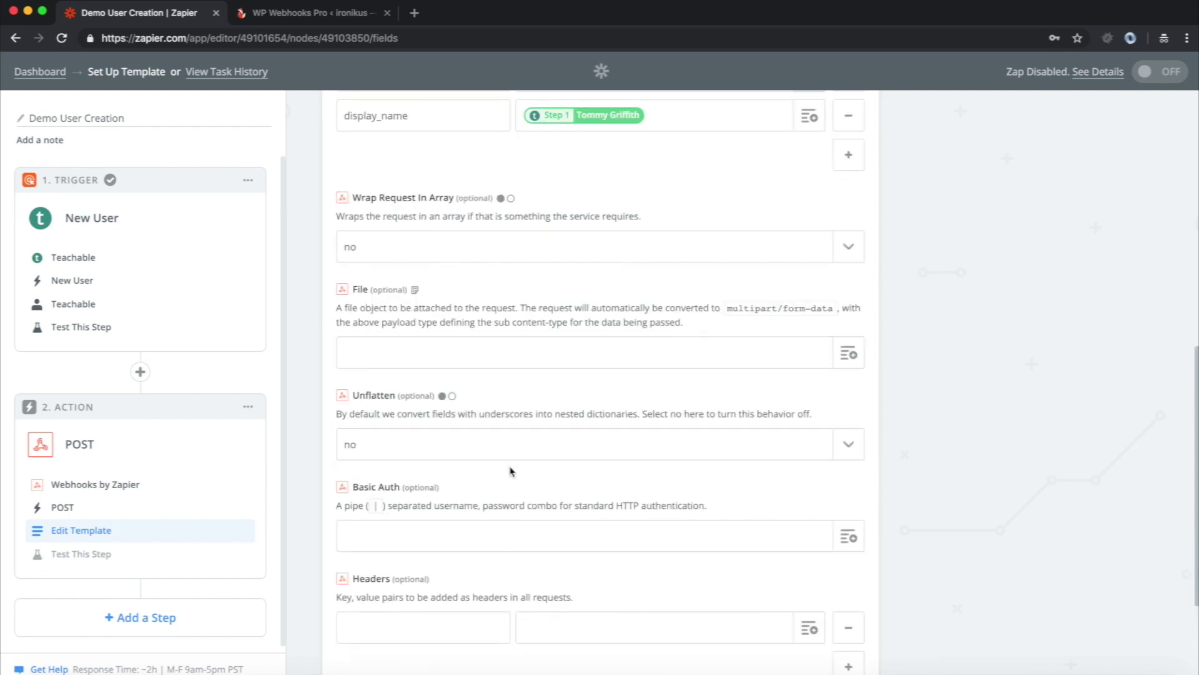
pyautogui.scroll(-3, 513, 482)
pyautogui.scroll(6, 593, 482)
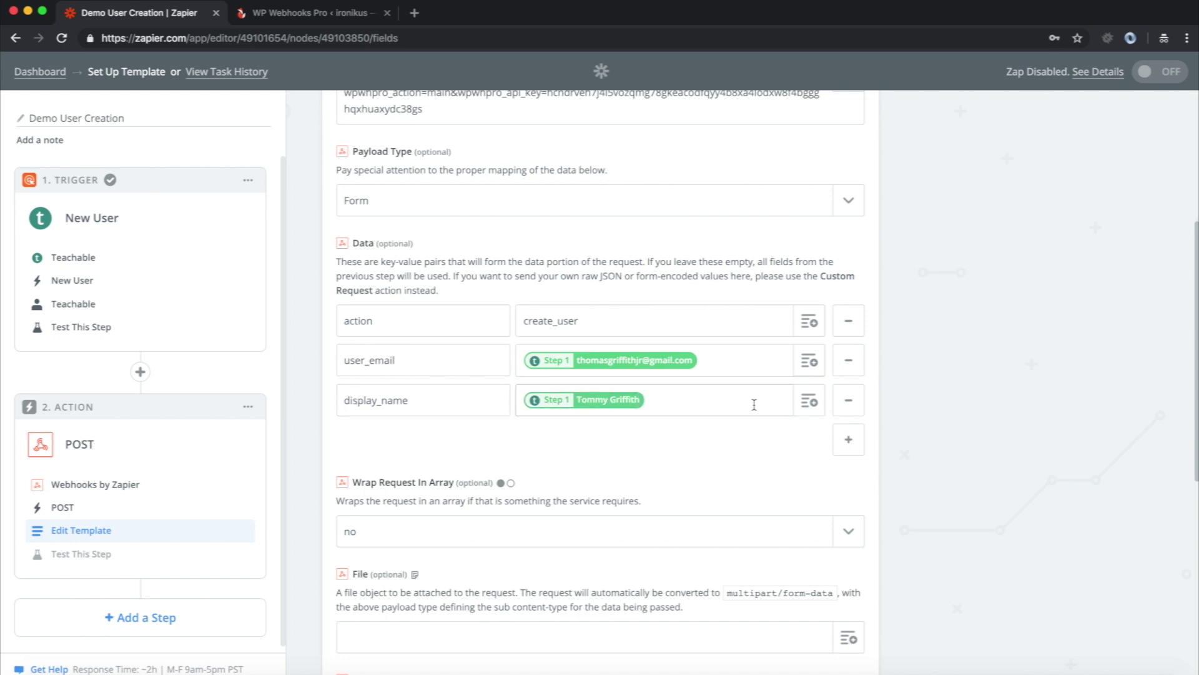
# - Locate user_meta in create_user's accepted arguments in WP Webhooks Pro and select it to copy
pyautogui.click(258, 14)
pyautogui.scroll(-3, 372, 359)
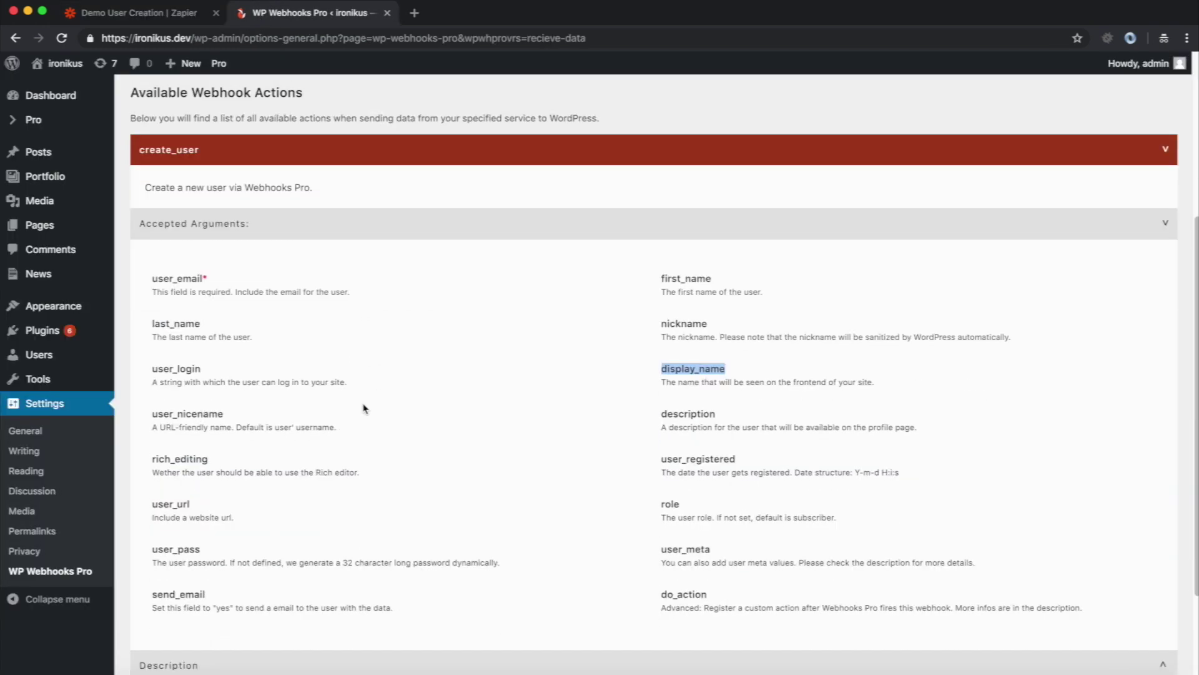
pyautogui.moveTo(151, 244); pyautogui.dragTo(807, 549)
pyautogui.click(712, 572)
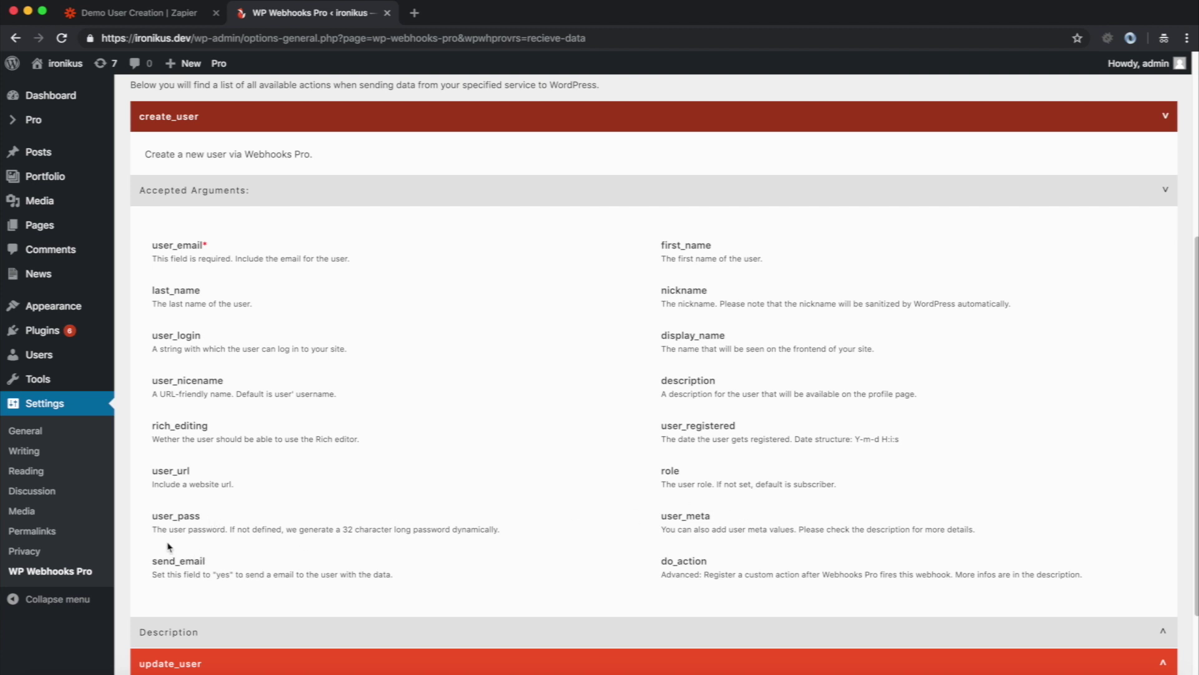
pyautogui.doubleClick(681, 517)
pyautogui.press('super+c')
# - Add a user_meta data key with value custom_meta_key,custom value;custom-meta_kex2,value;
pyautogui.click(179, 13)
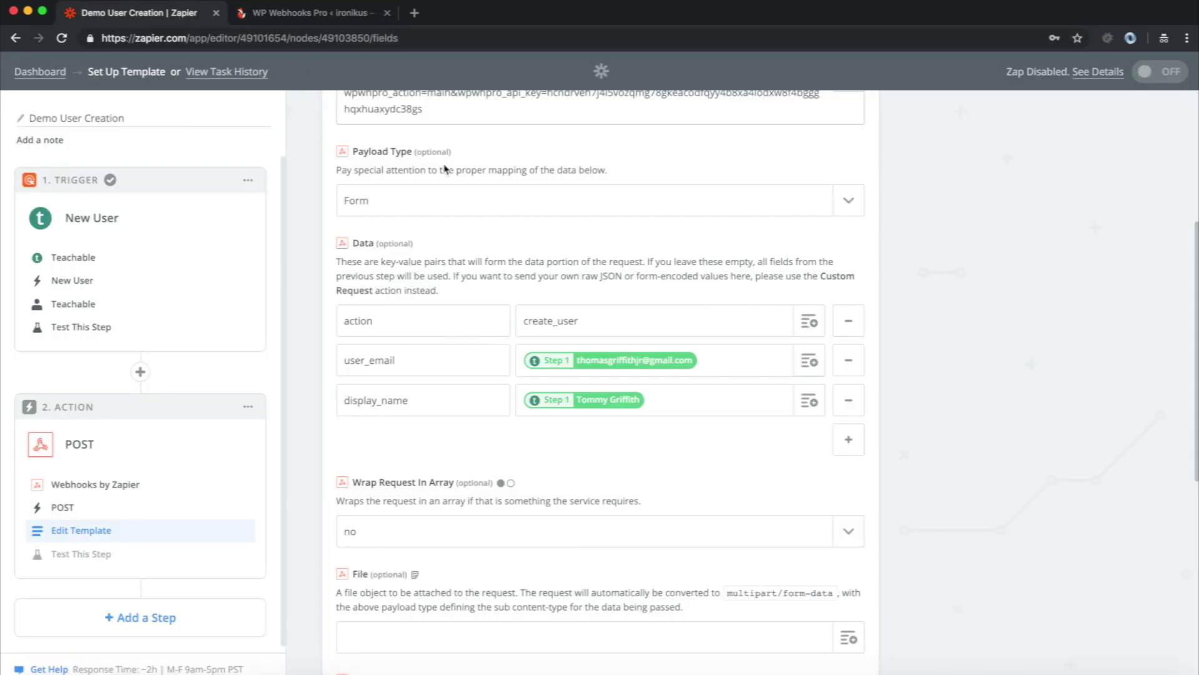
pyautogui.click(847, 440)
pyautogui.click(437, 437)
pyautogui.press('super+v')
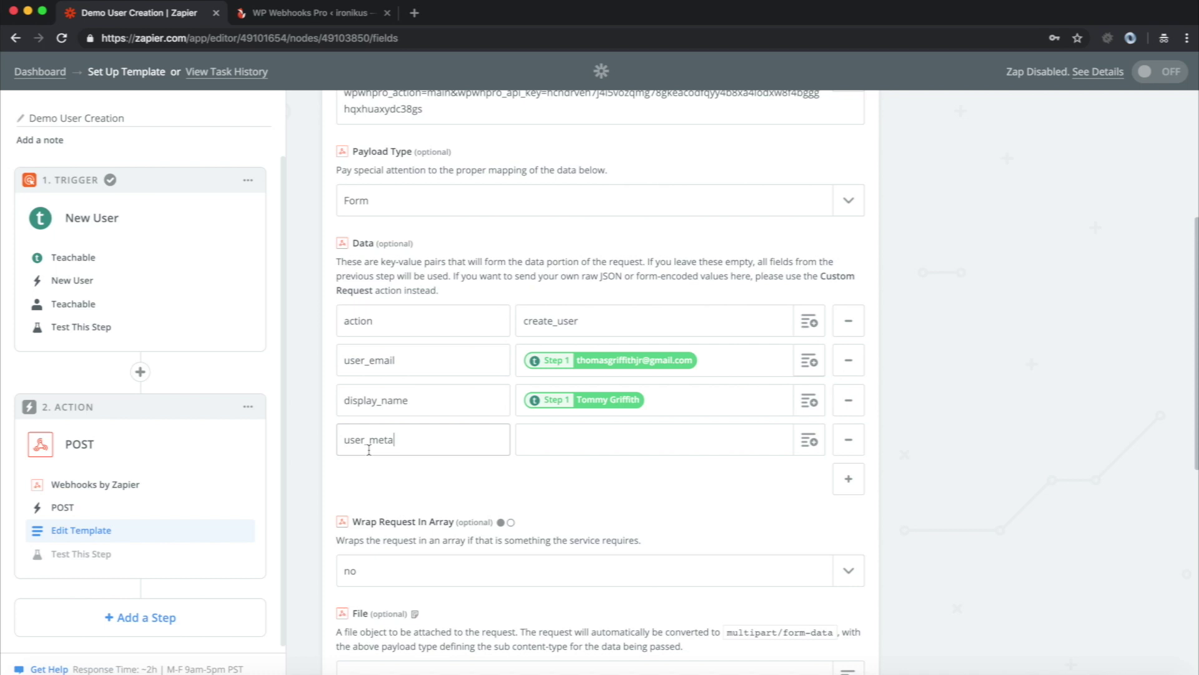
pyautogui.click(550, 447)
pyautogui.write('meta_key')
pyautogui.press('super+a')
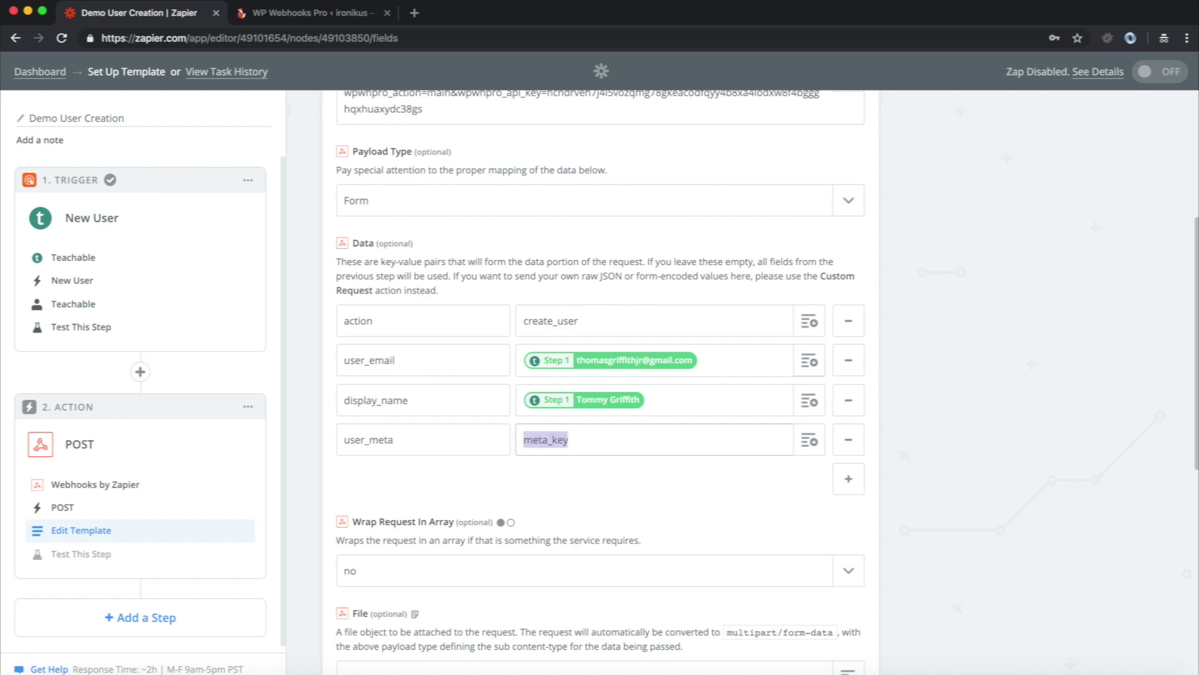
pyautogui.write('custom_meta_ke')
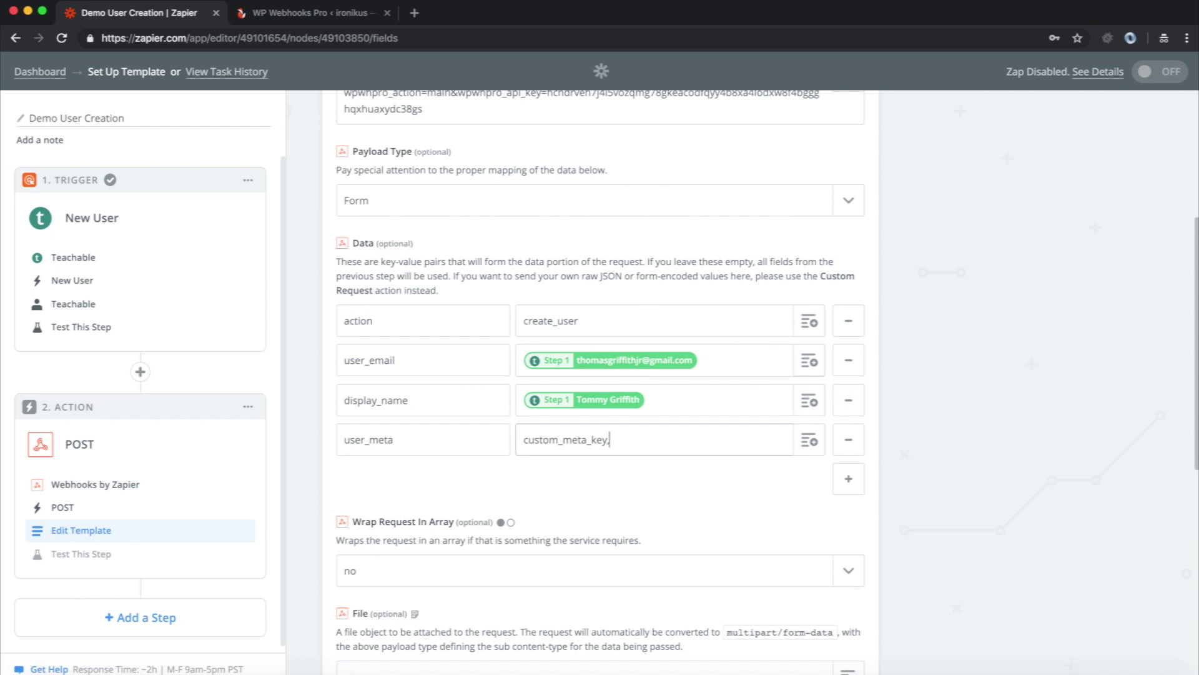
pyautogui.write('y,custom value')
pyautogui.write(';custom-')
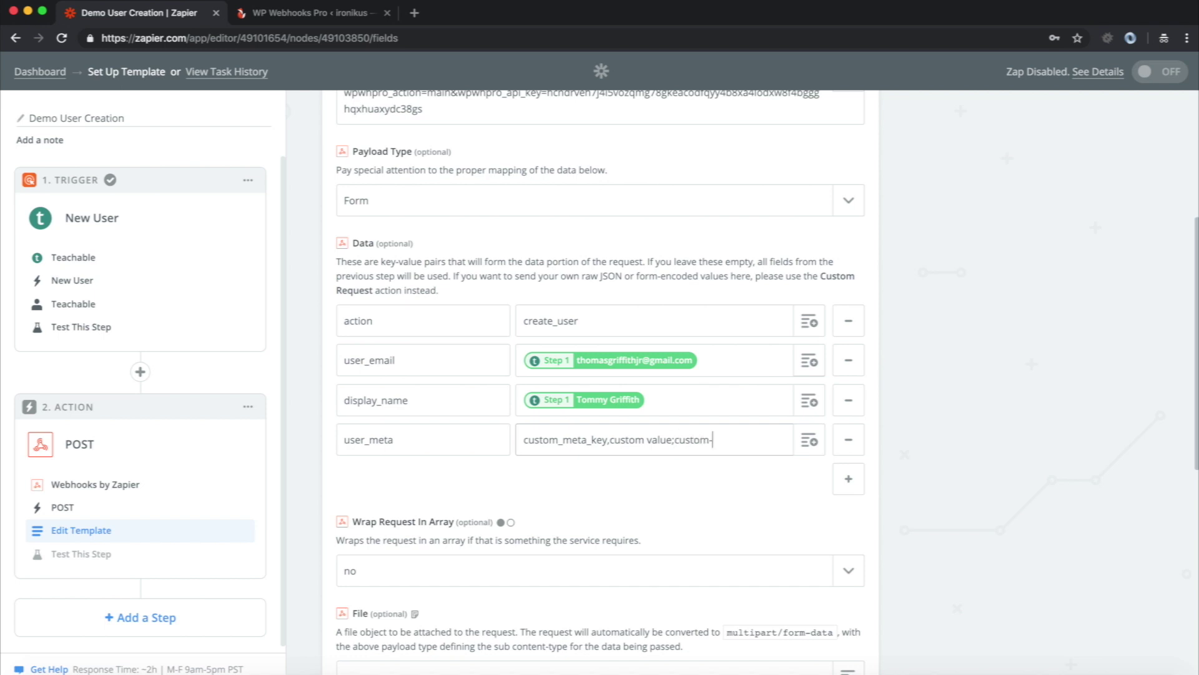
pyautogui.write('meta_kex2,value;')
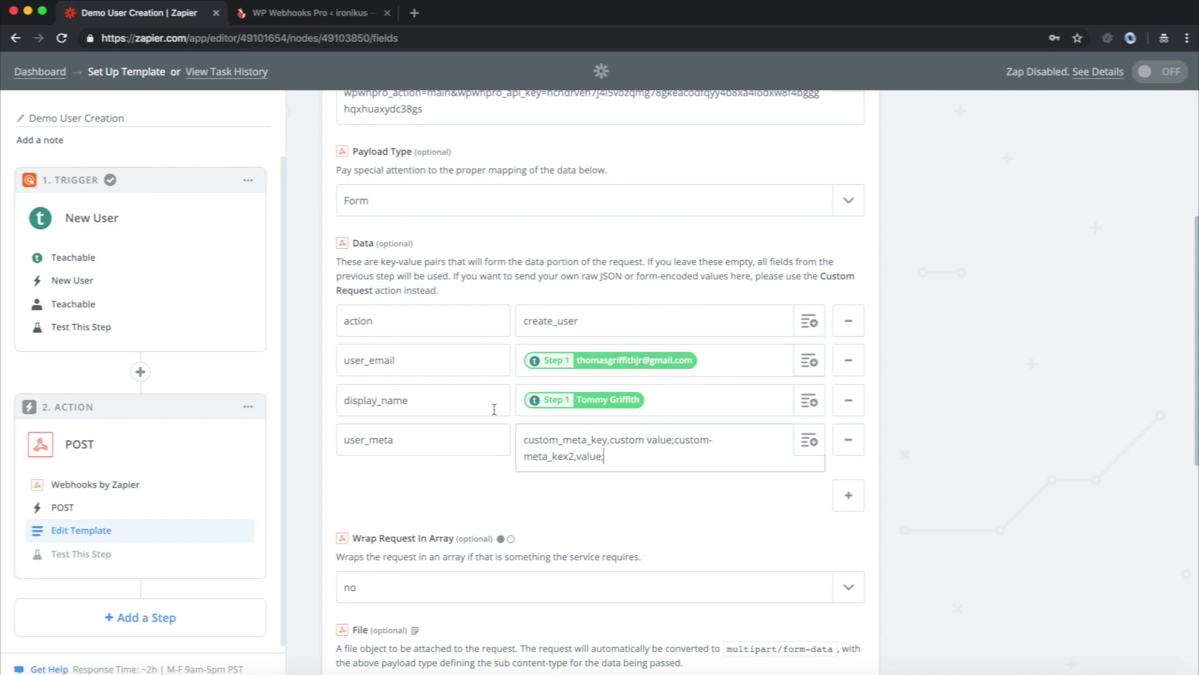
pyautogui.scroll(-10, 595, 569)
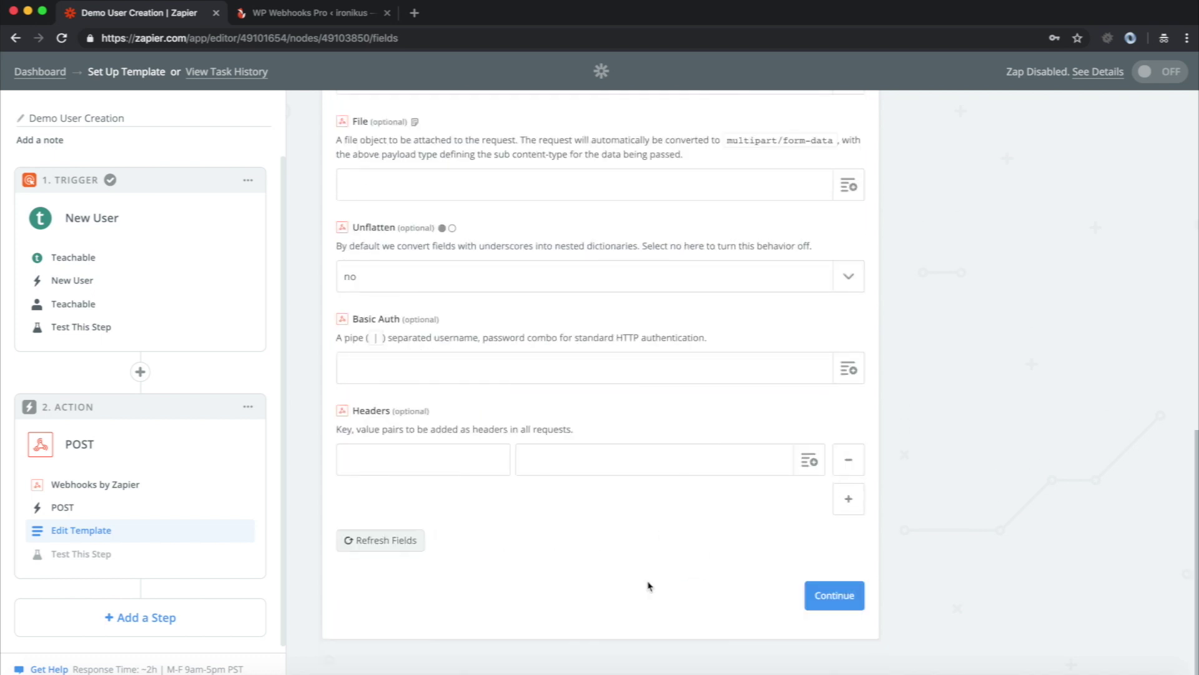
# - Continue to the test step and review the four data pairs and Unflatten false in the sample
pyautogui.click(831, 601)
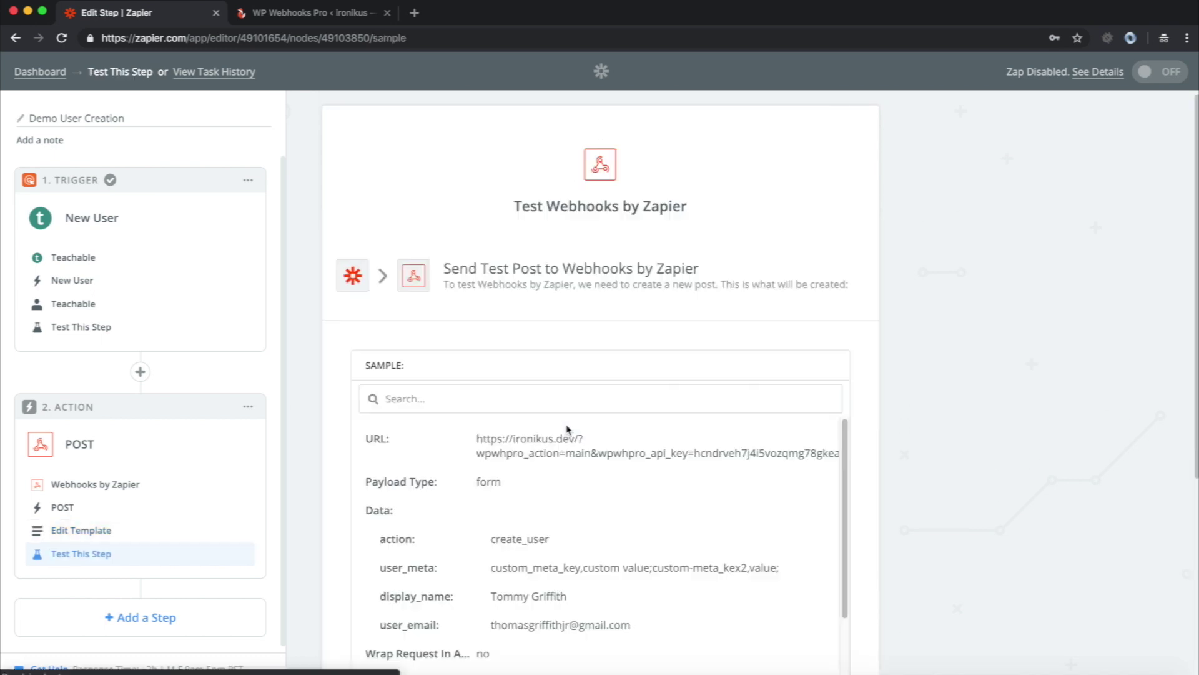
pyautogui.scroll(-2, 566, 431)
pyautogui.scroll(-2, 933, 479)
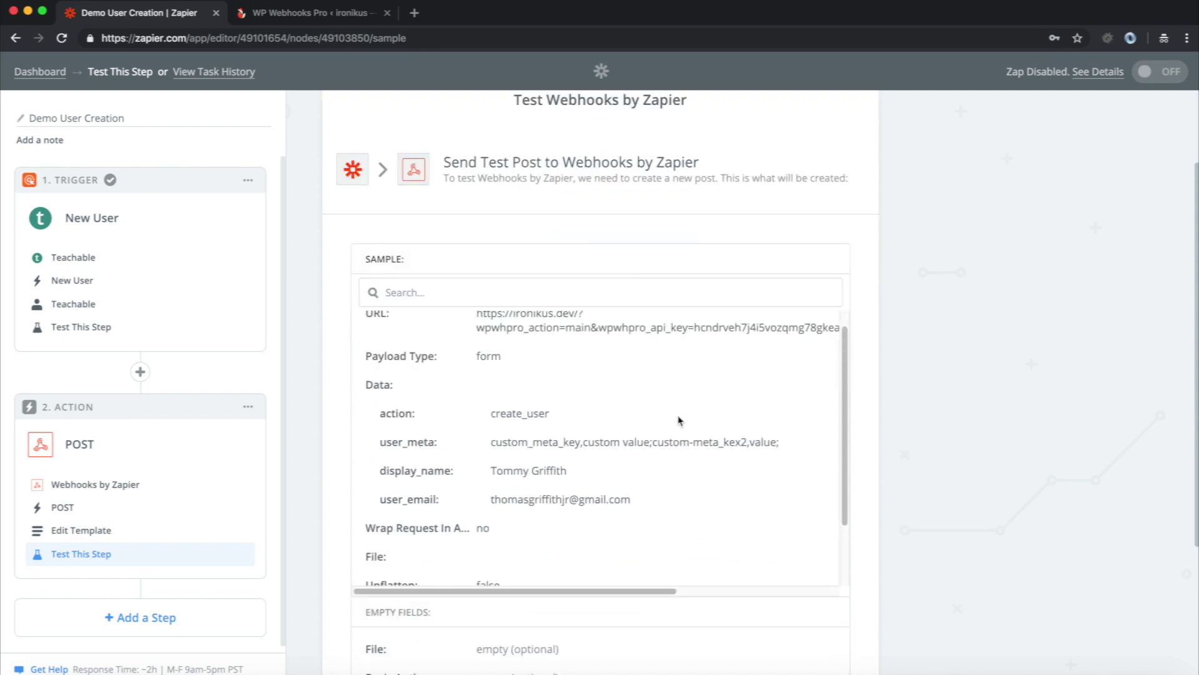
pyautogui.scroll(1, 681, 420)
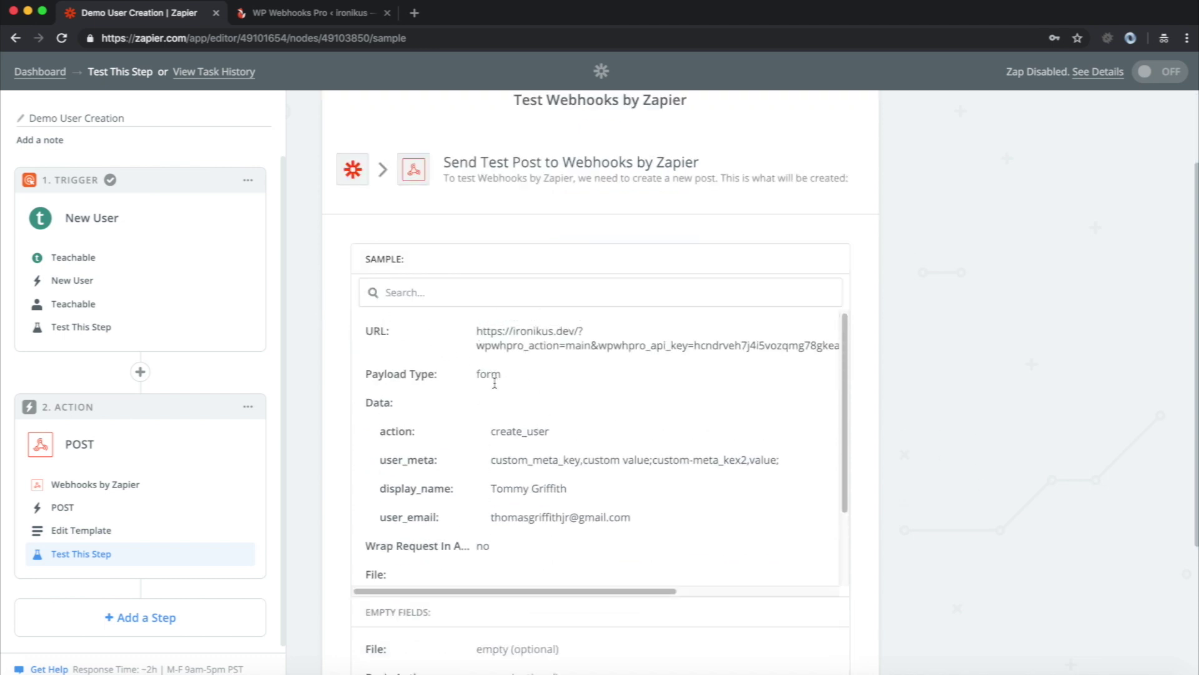
pyautogui.moveTo(373, 431); pyautogui.dragTo(654, 528)
pyautogui.scroll(-2, 653, 537)
pyautogui.scroll(-2, 654, 543)
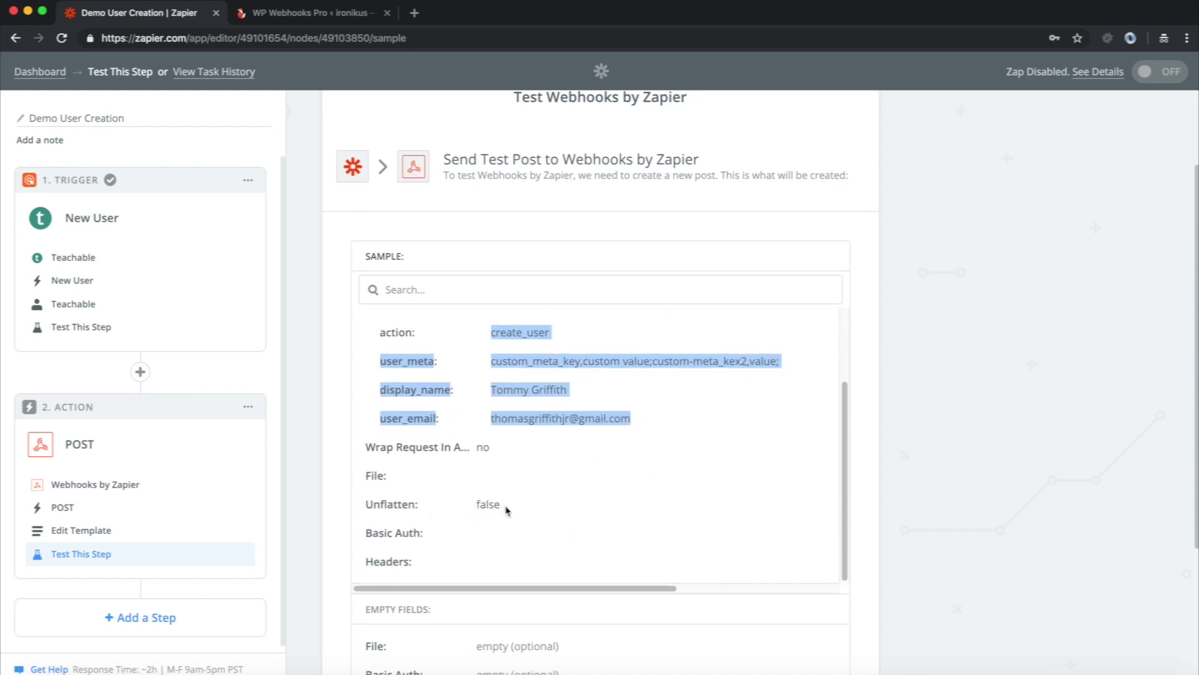
pyautogui.moveTo(506, 508); pyautogui.dragTo(353, 503)
pyautogui.scroll(-3, 788, 532)
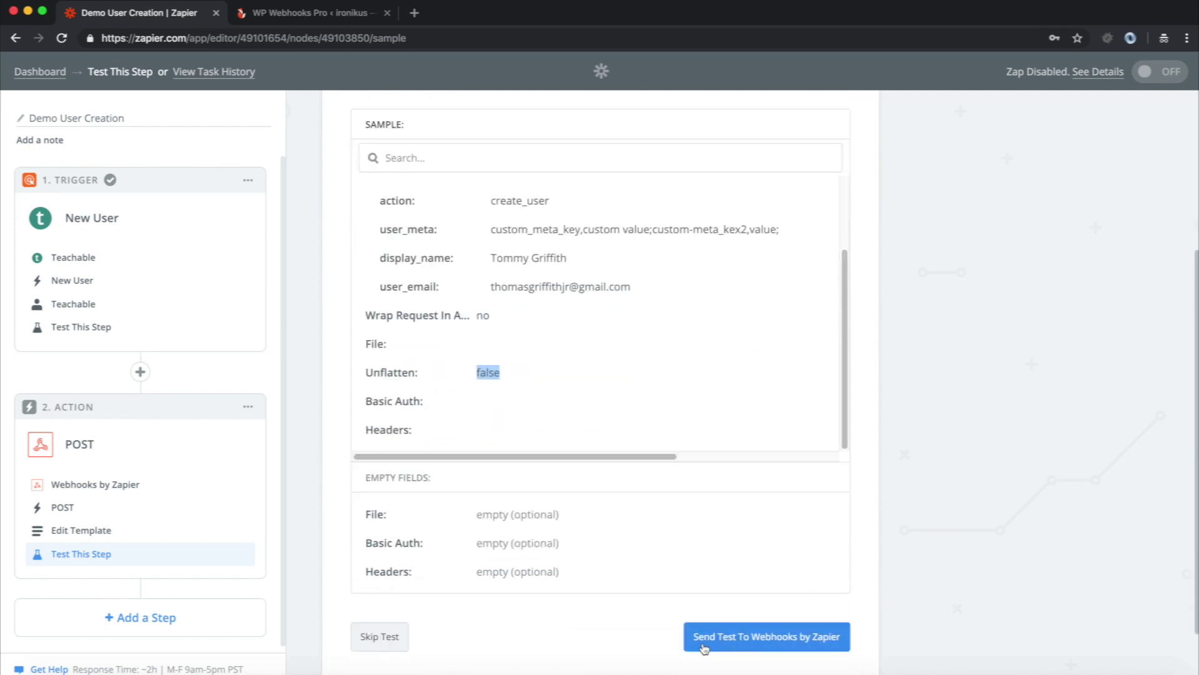
pyautogui.scroll(2, 490, 269)
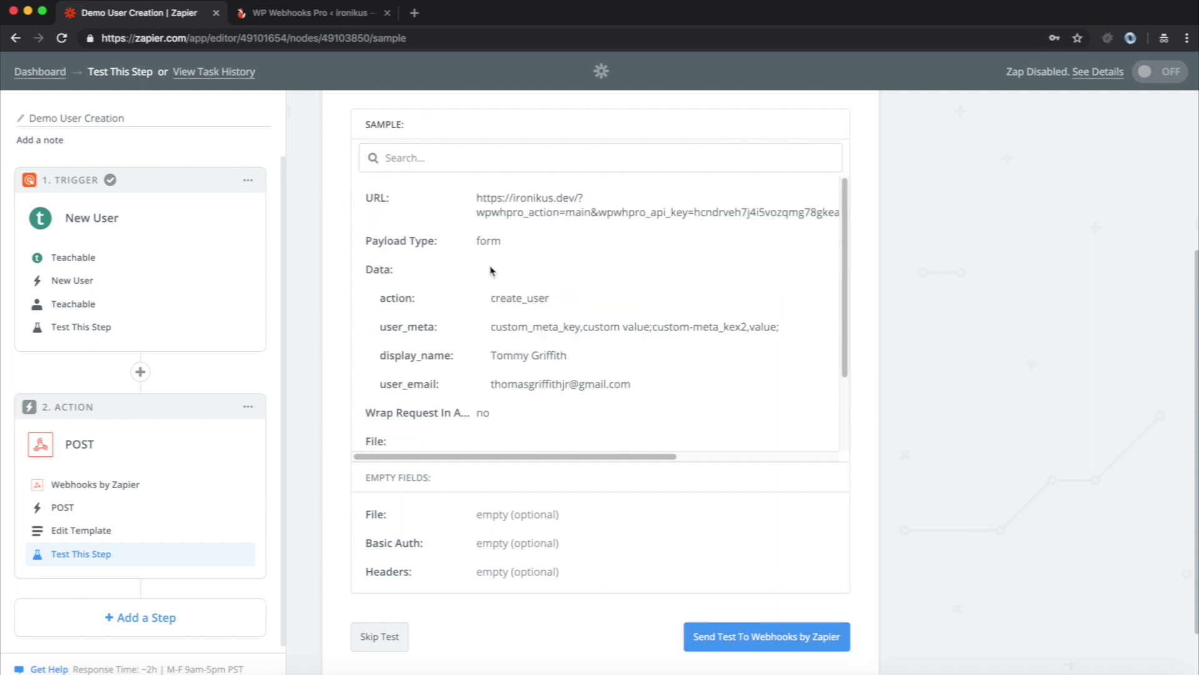
pyautogui.moveTo(570, 201); pyautogui.dragTo(475, 199)
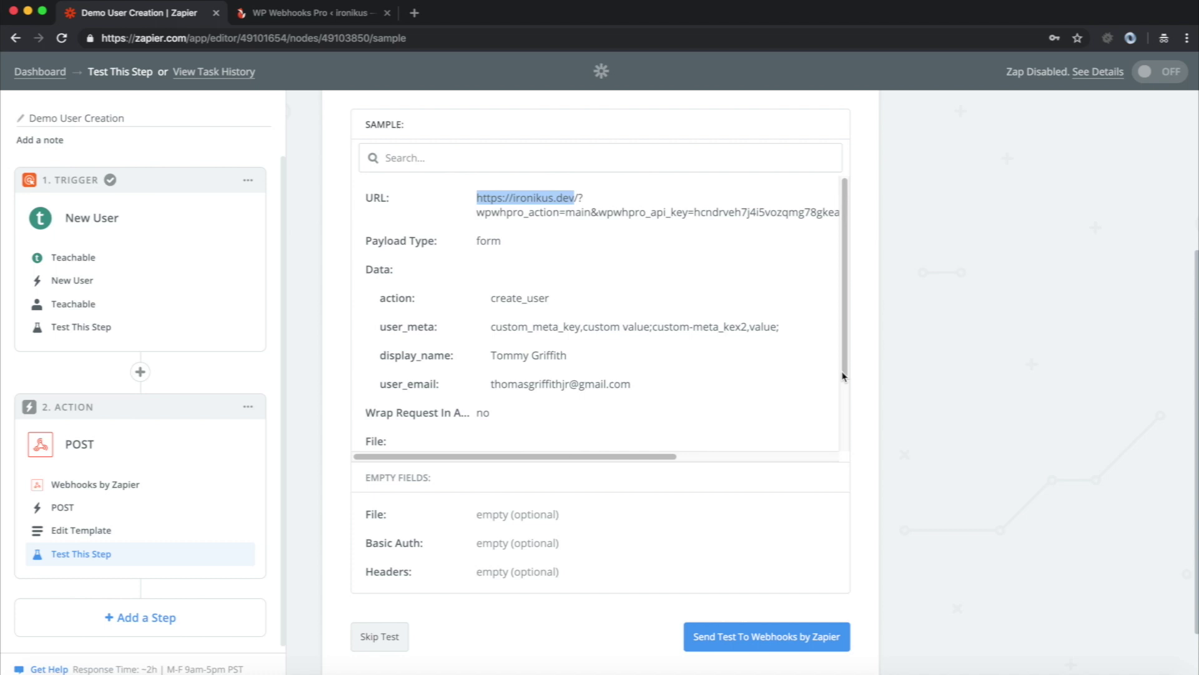
pyautogui.click(844, 256)
pyautogui.moveTo(843, 256); pyautogui.dragTo(845, 196)
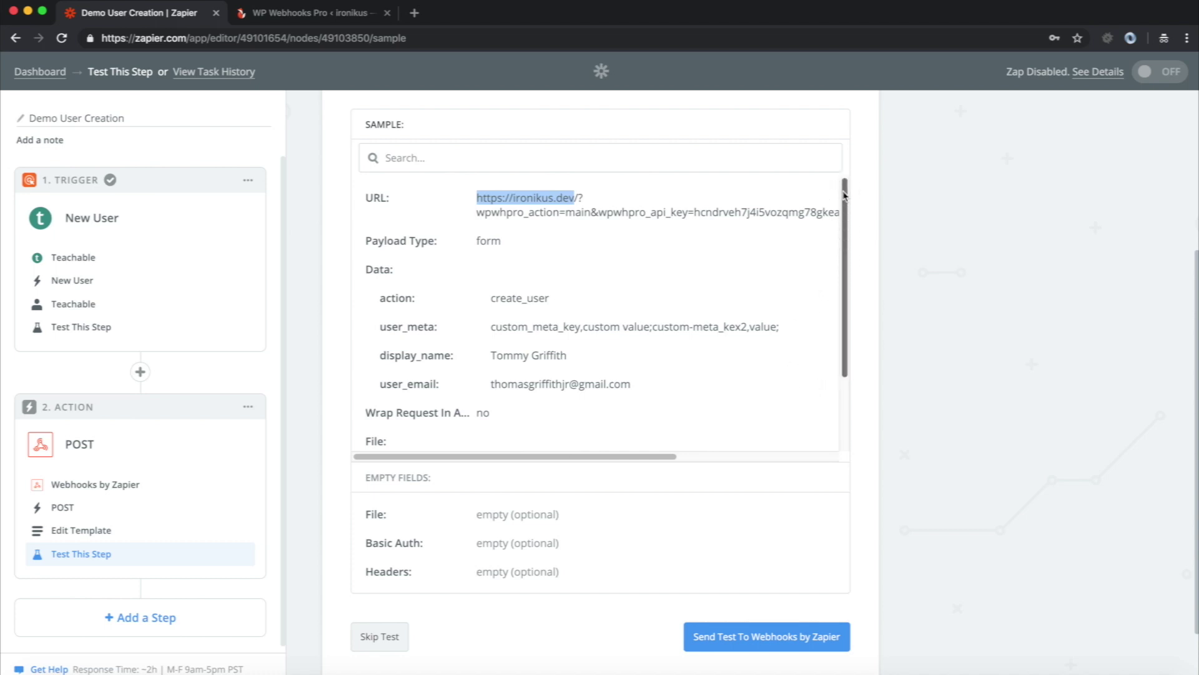
pyautogui.click(845, 195)
pyautogui.click(820, 205)
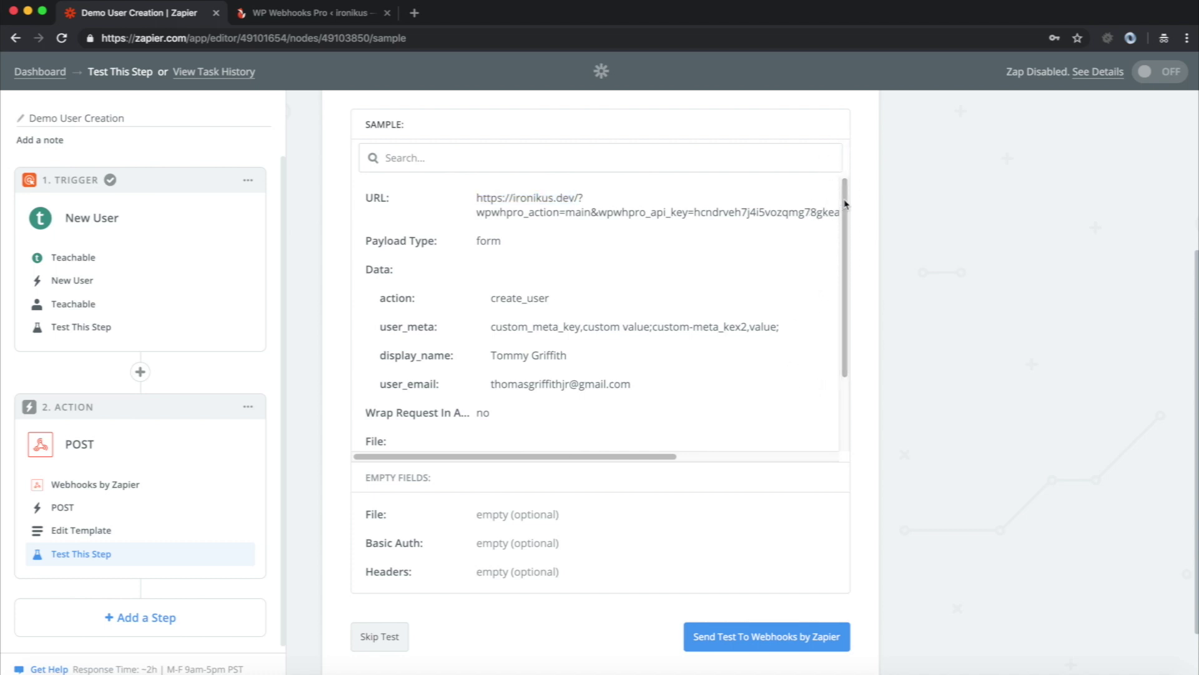
pyautogui.click(845, 165)
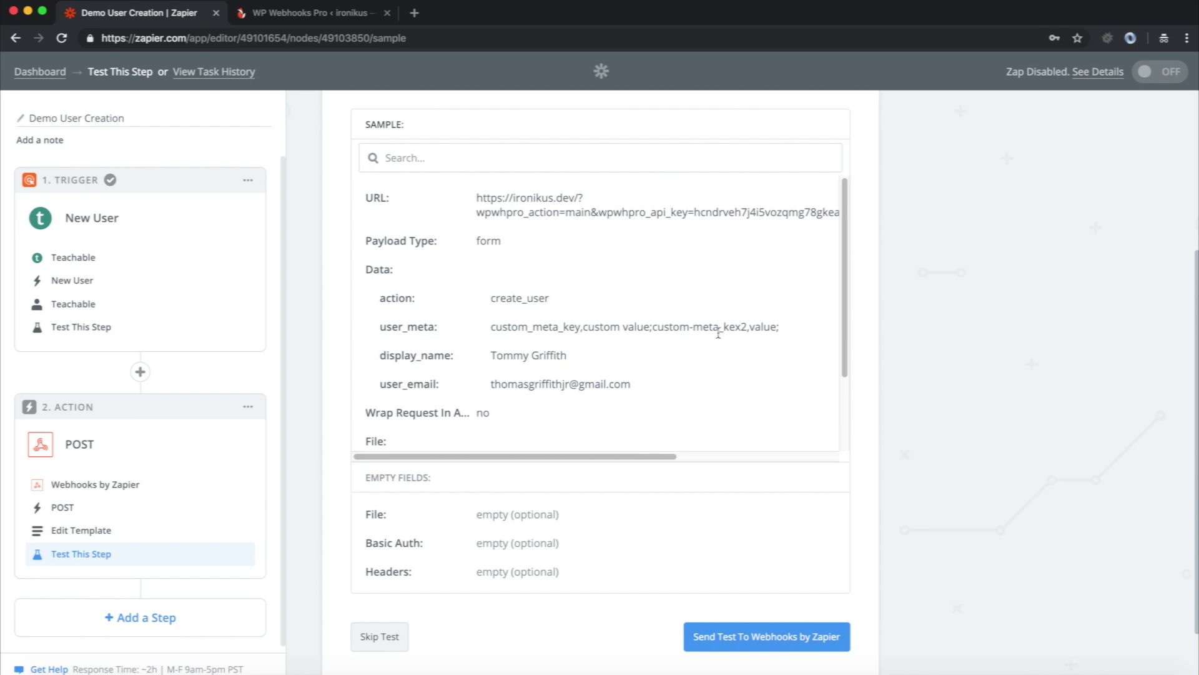